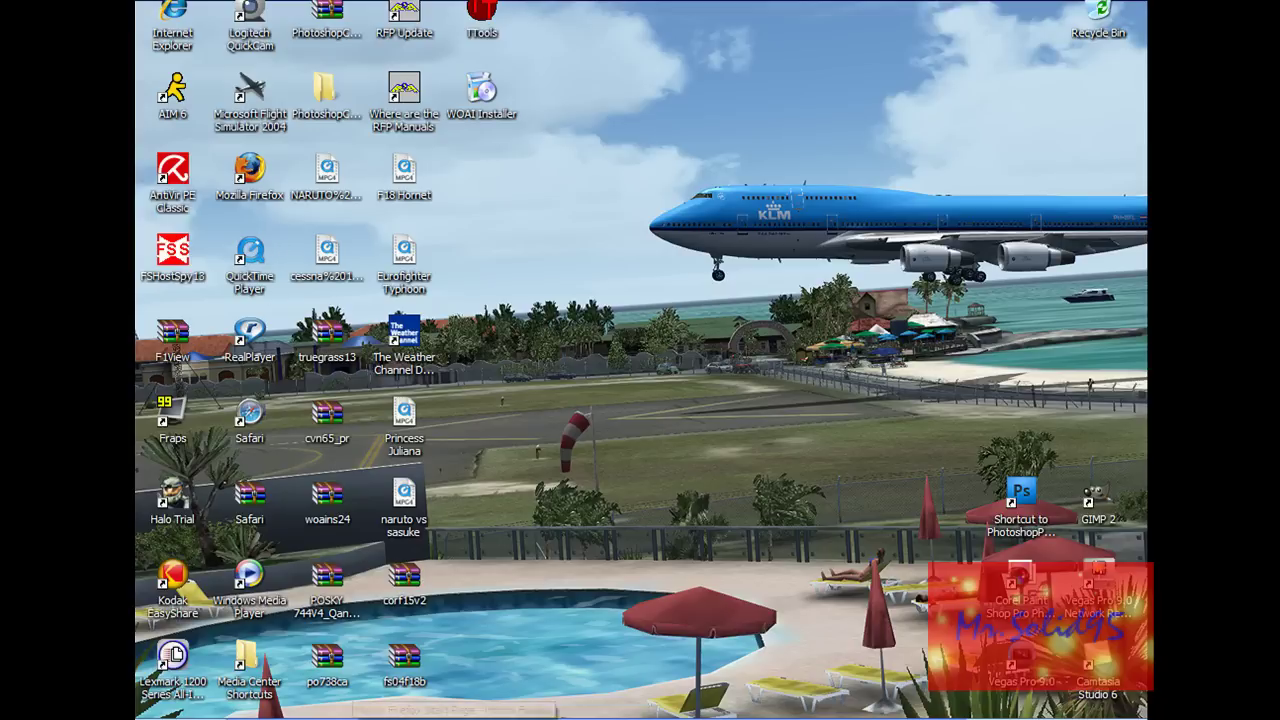
- Replace the Firefox address with Flightsim.com and load the FlightSim.com home page
click(400, 710)
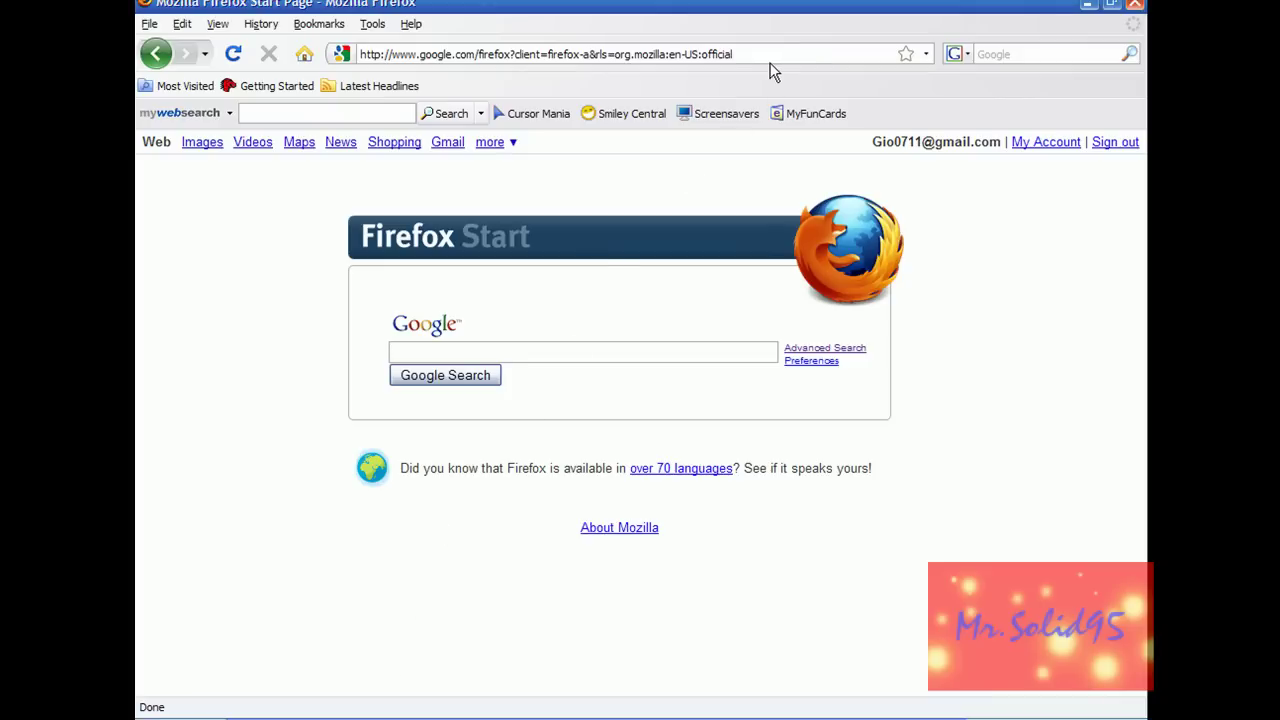
click(794, 54)
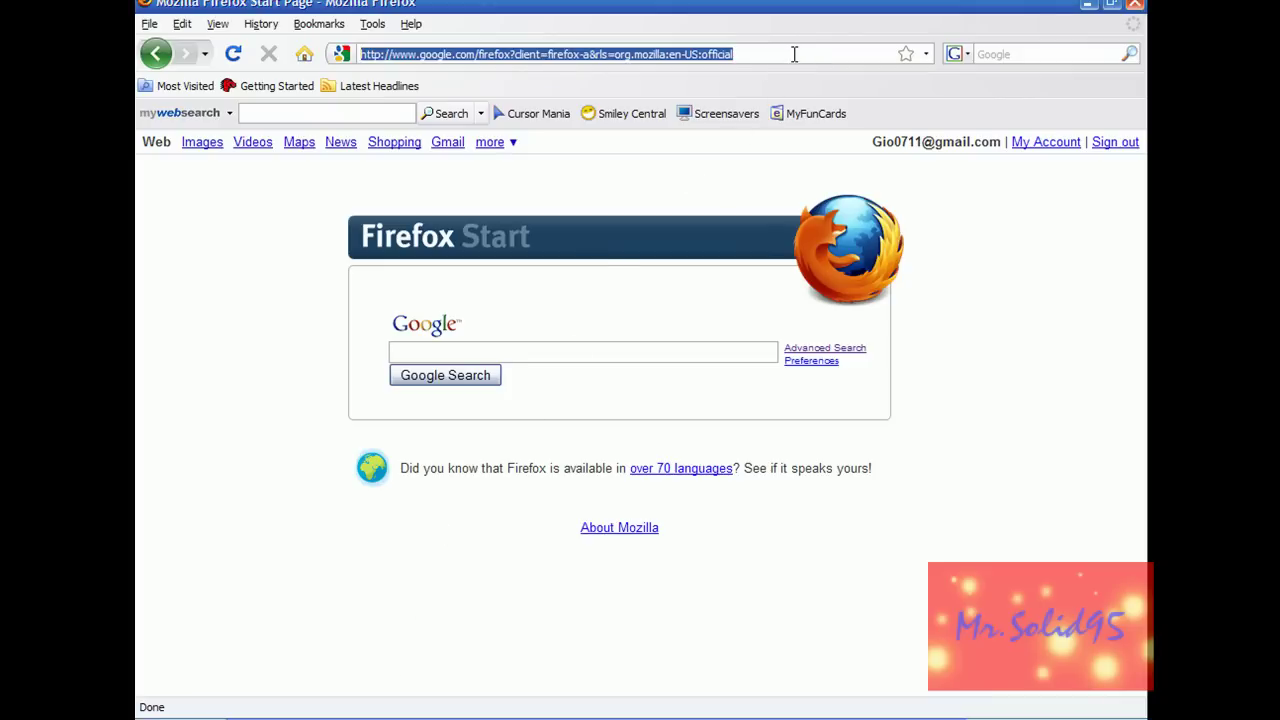
key(BackSpace)
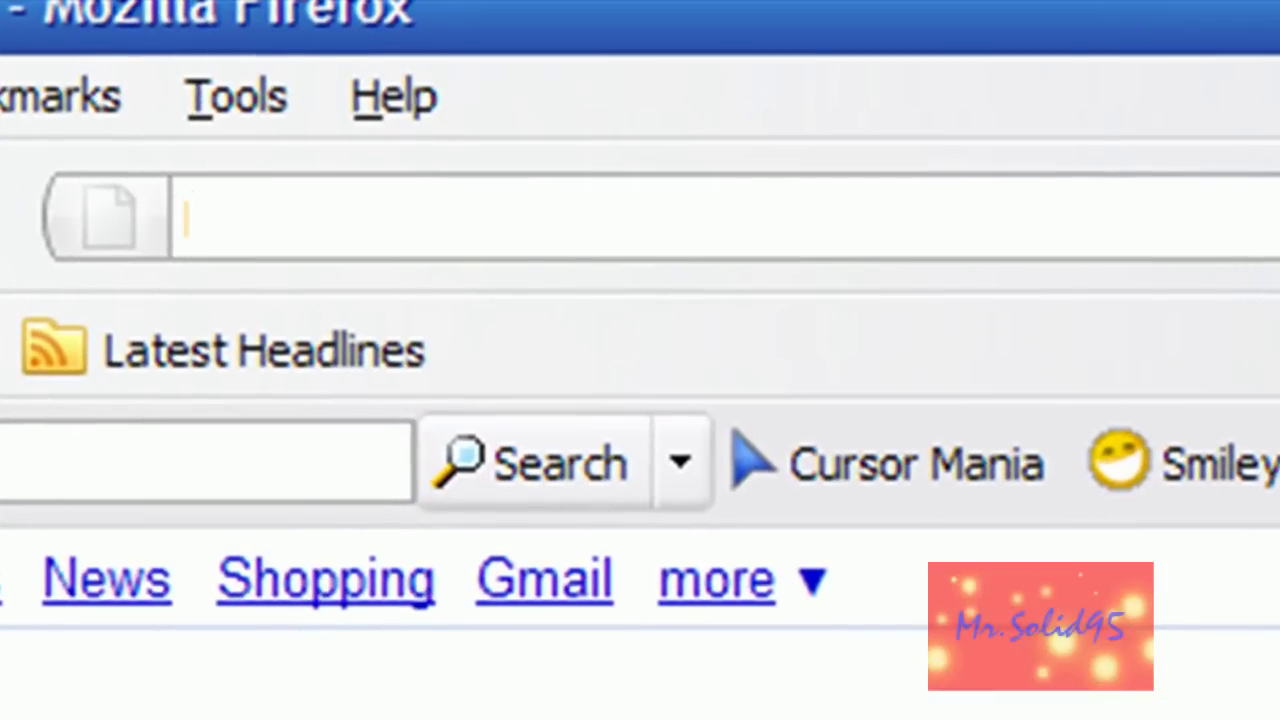
text(Flig)
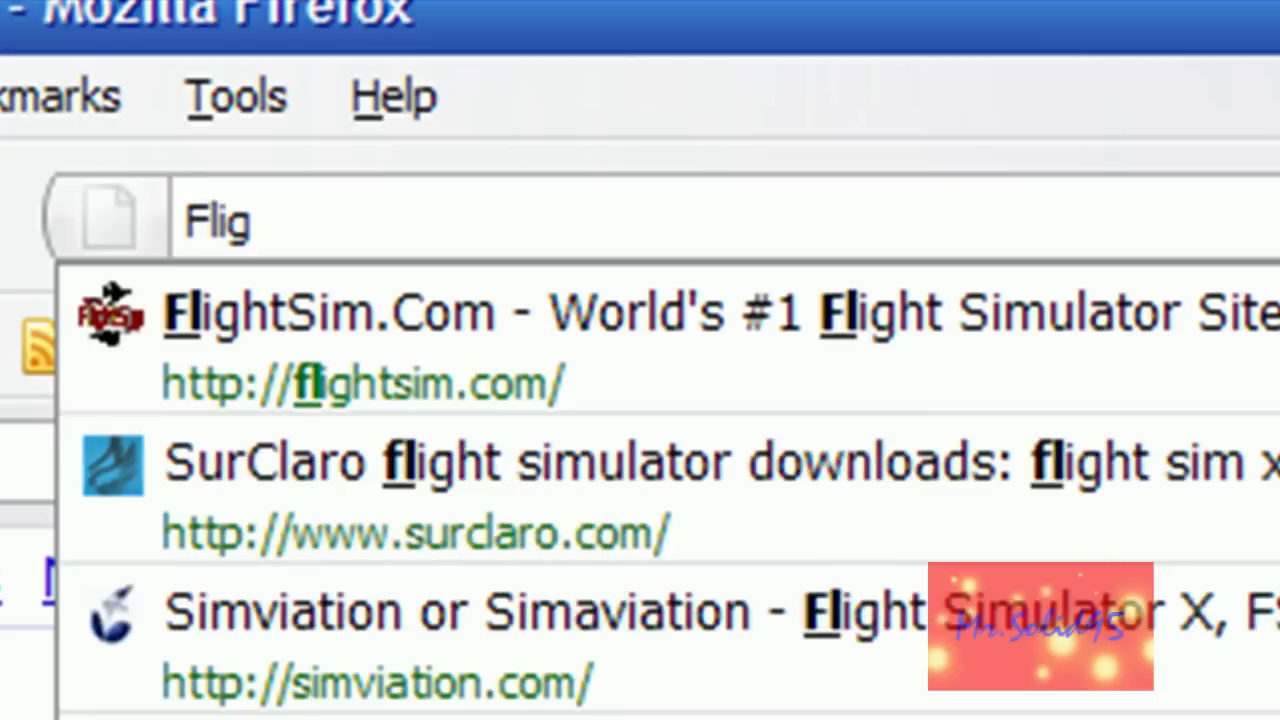
text(htsim.com)
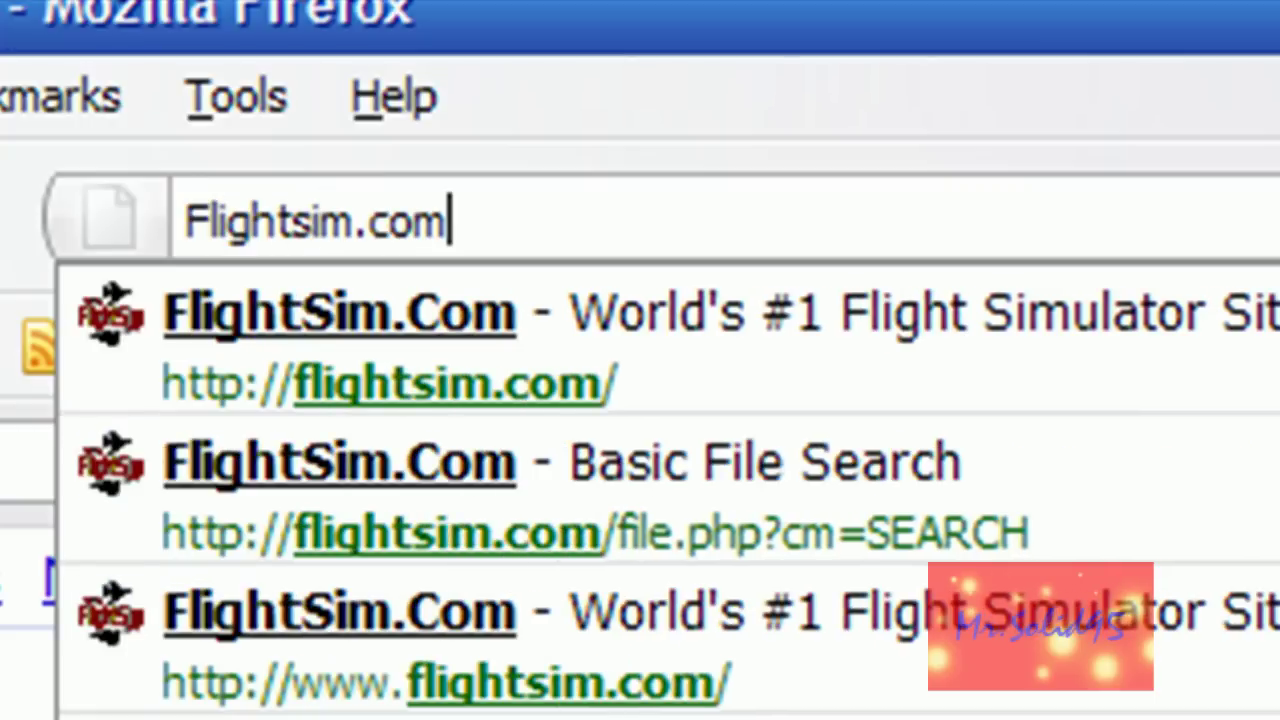
key(Return)
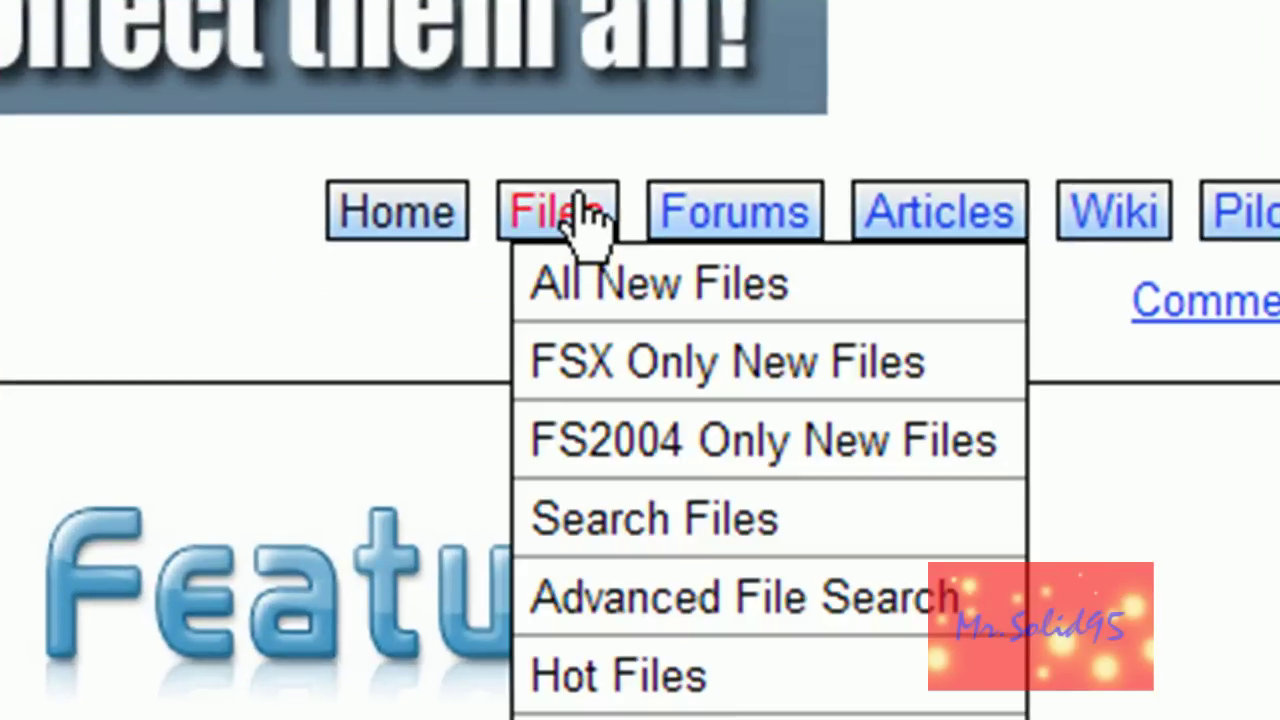
- Open the basic file search and limit it to the FS2004 Helicopters section
click(798, 540)
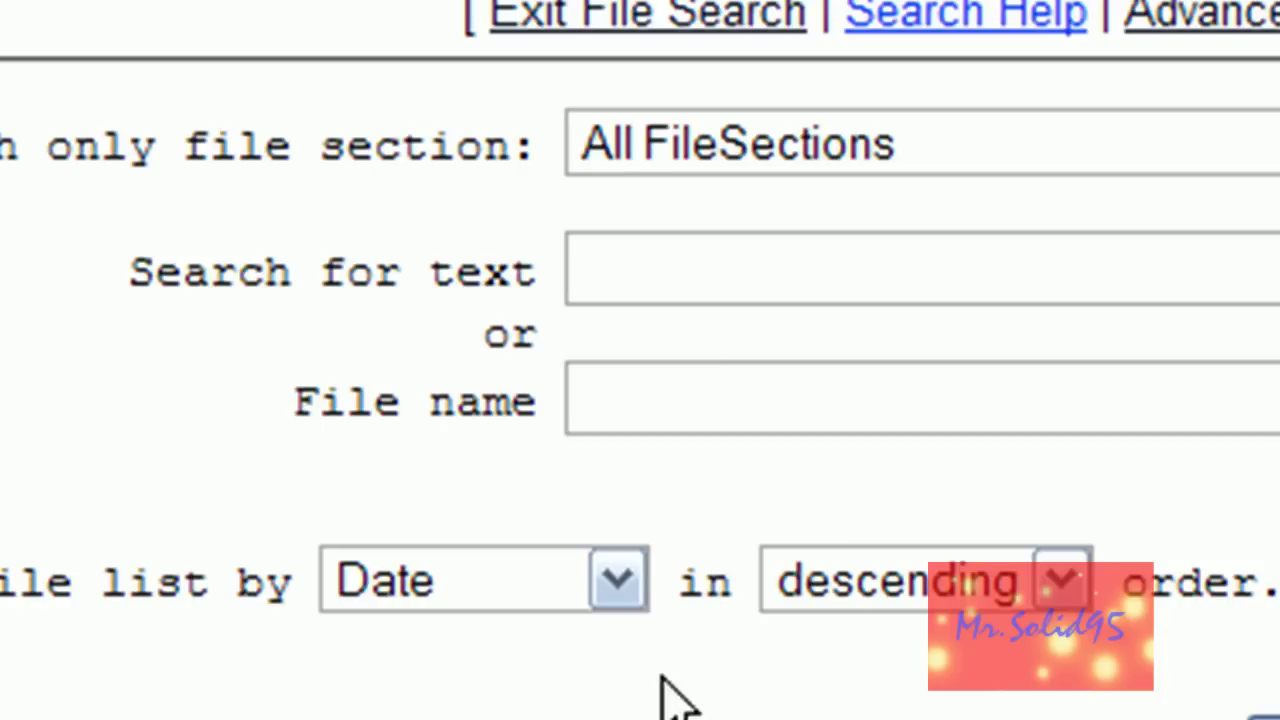
click(1252, 205)
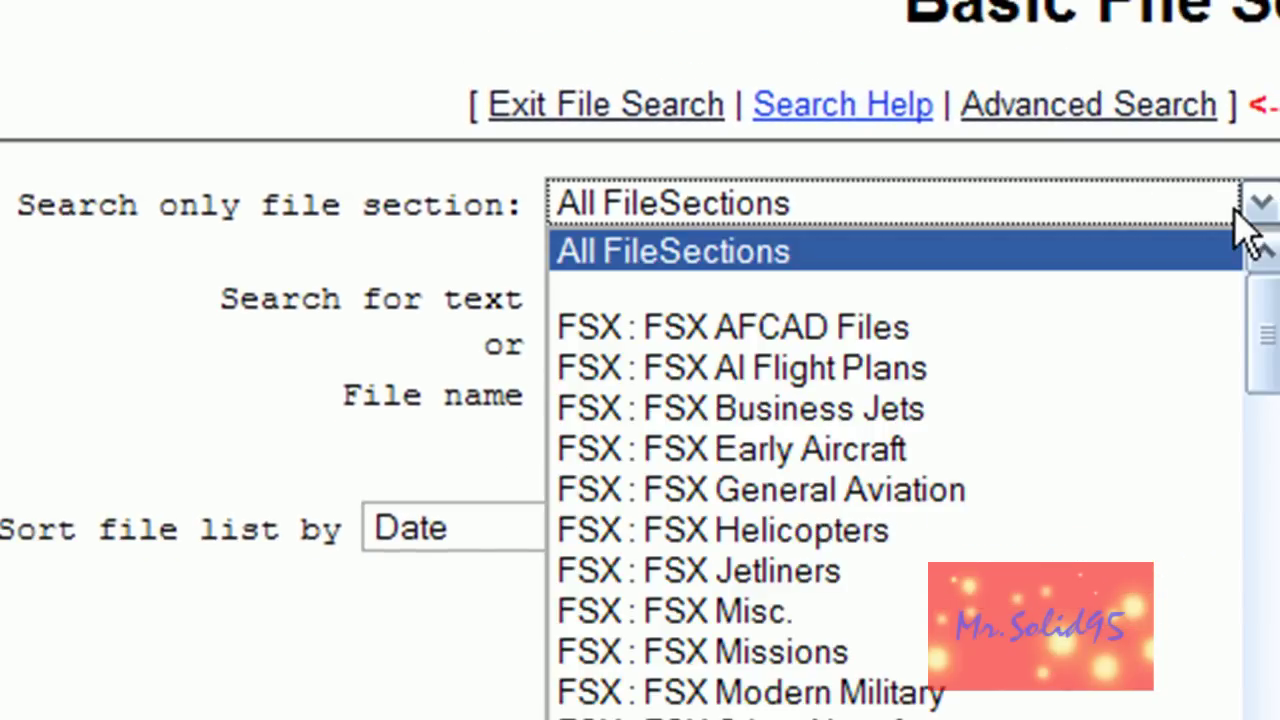
scroll(1006, 491, down, 1)
scroll(1010, 490, down, 4)
scroll(1006, 491, down, 2)
scroll(980, 486, down, 3)
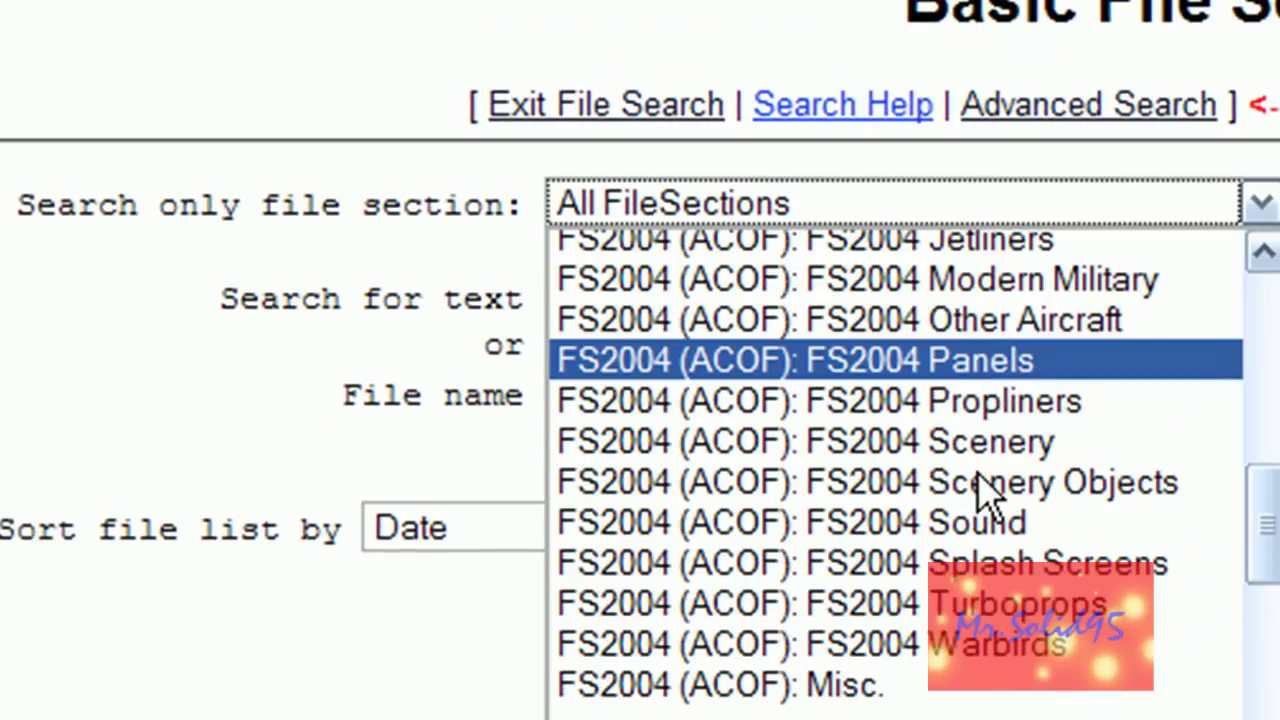
scroll(980, 490, up, 2)
scroll(985, 490, up, 1)
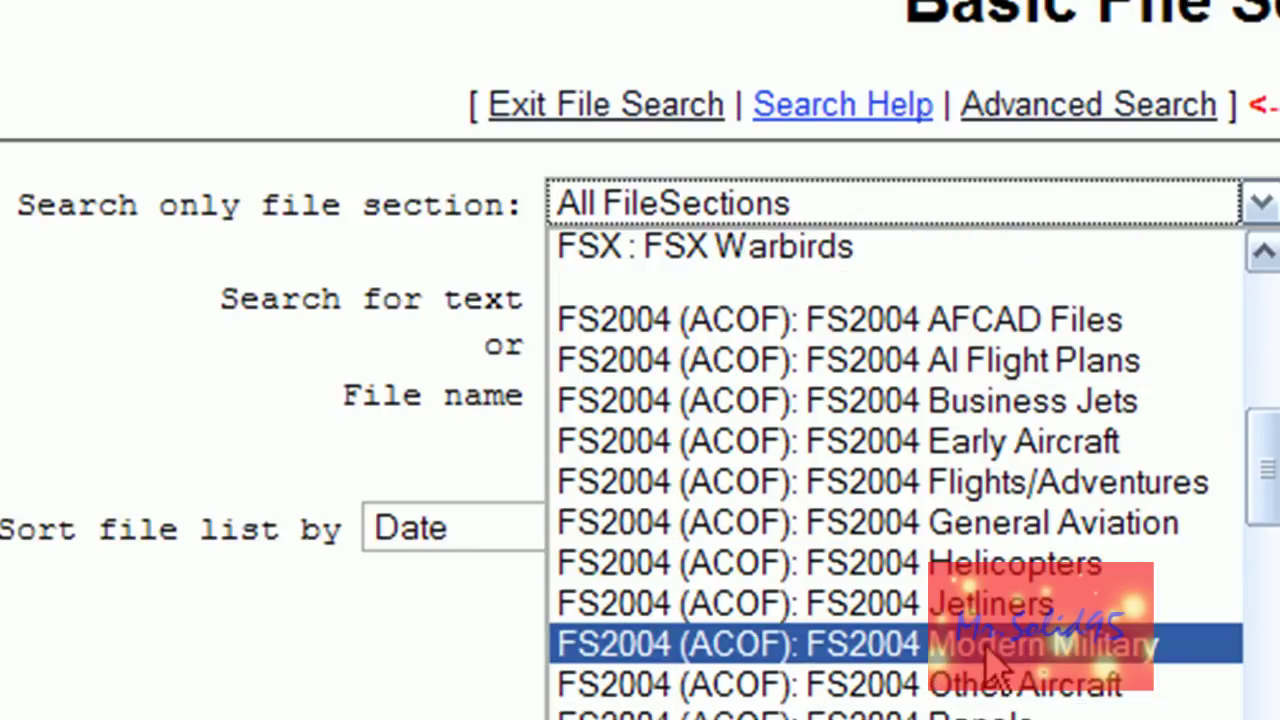
click(1096, 573)
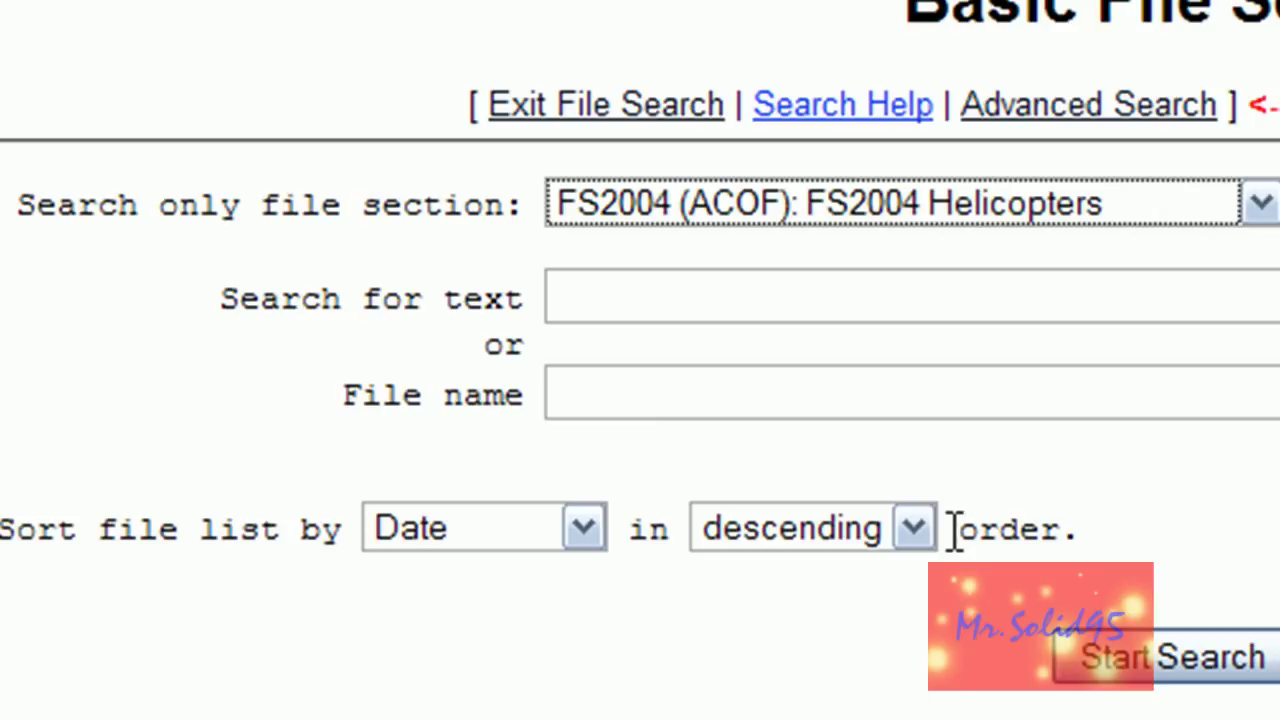
- Paste 'Bell 206B III' into the Search for text box
click(876, 311)
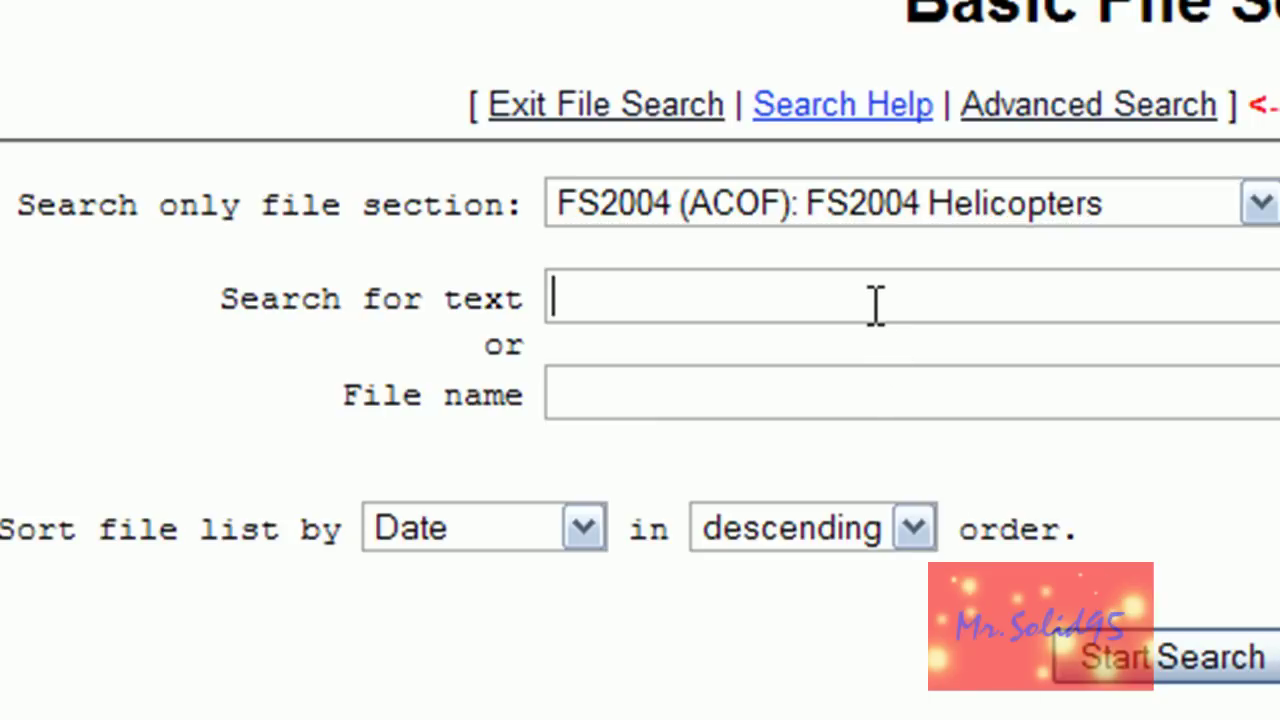
right_click(865, 300)
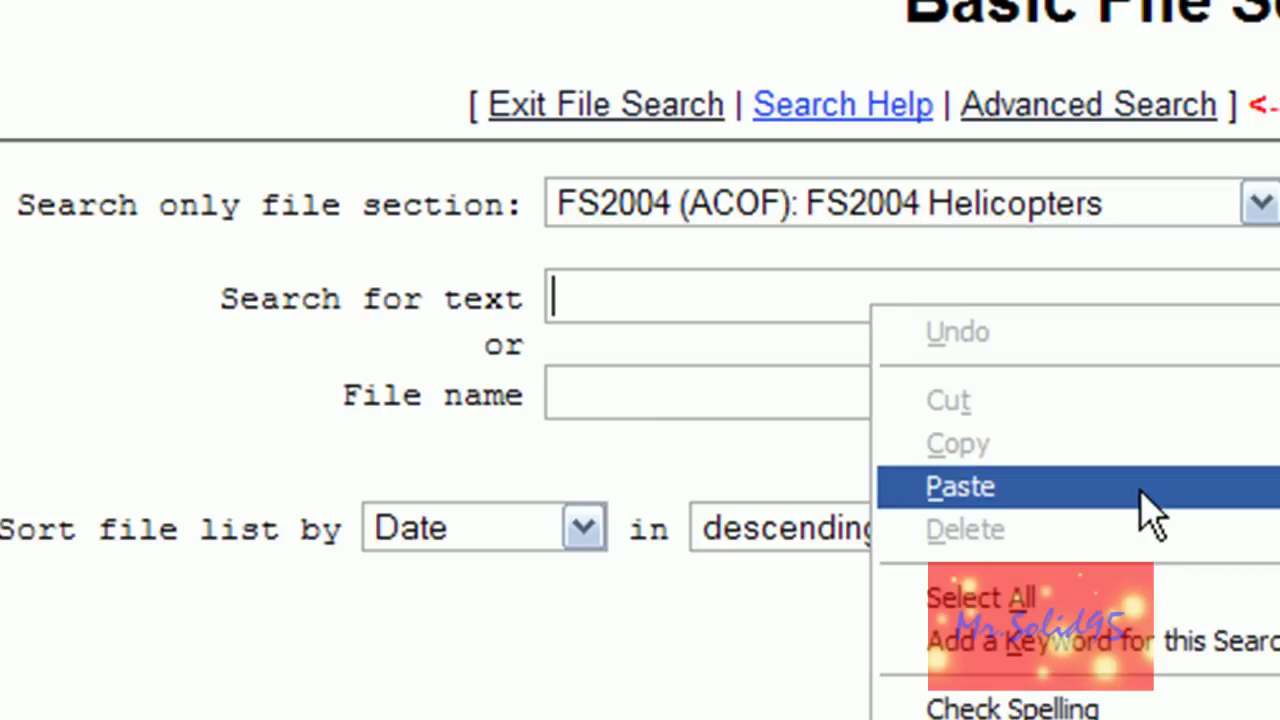
click(1150, 515)
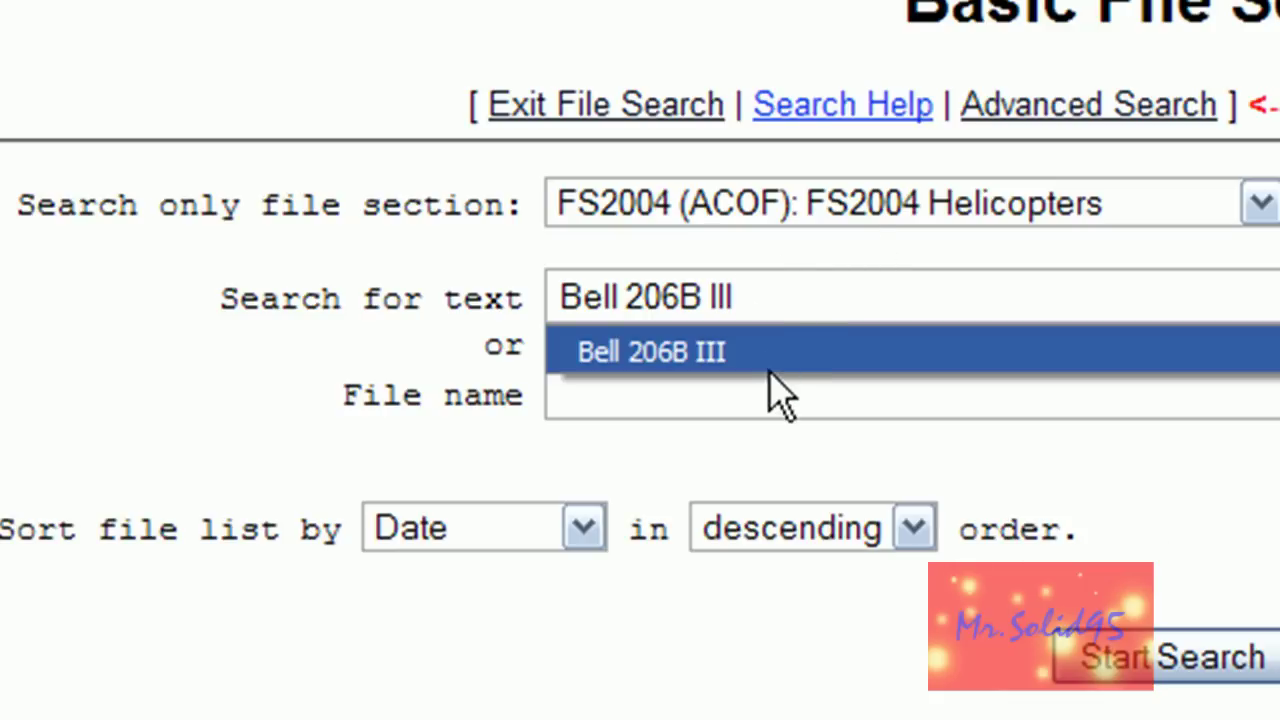
click(772, 368)
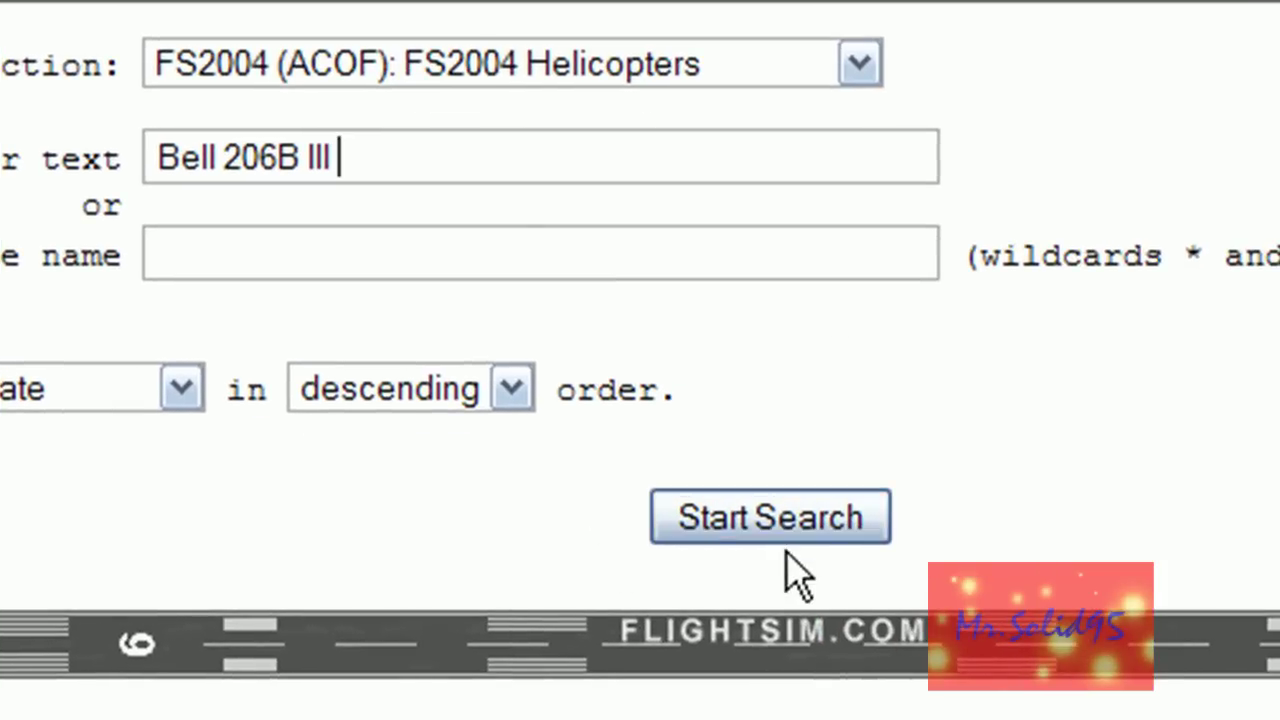
- Run the search and download FS2004 Bell 206B III TV Version (bell_206.zip) from the results
click(780, 530)
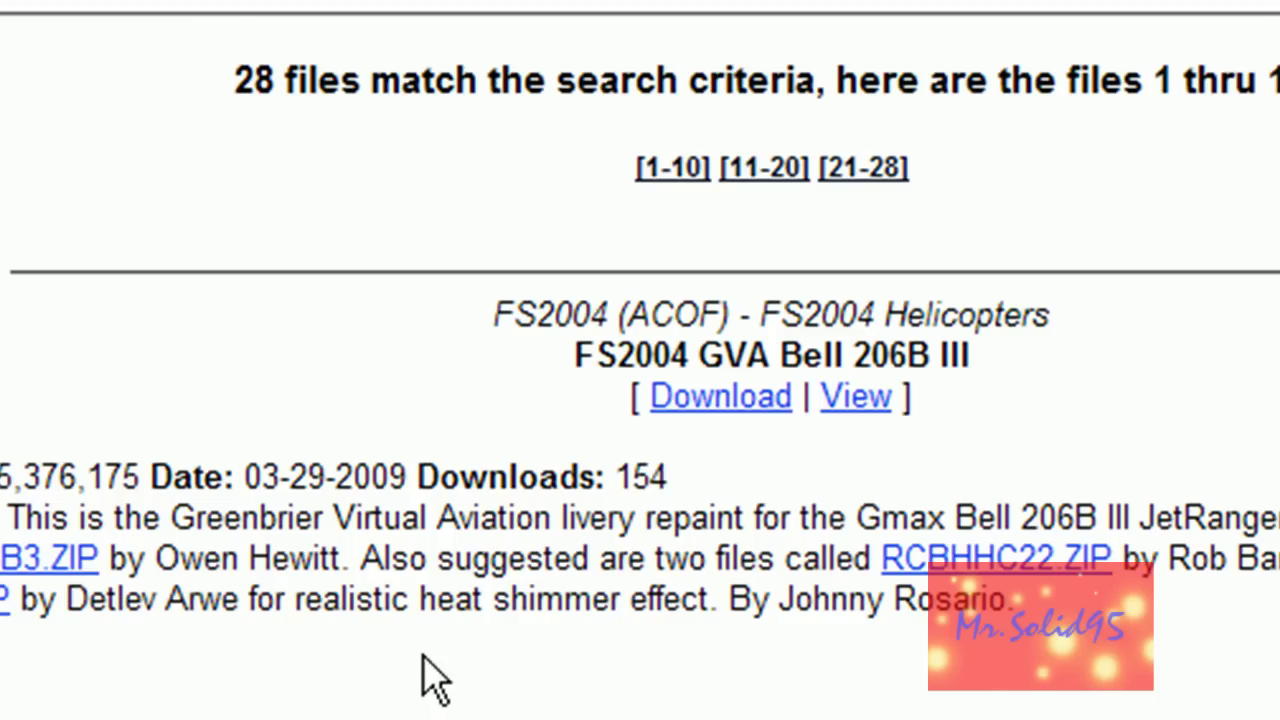
scroll(430, 640, down, 5)
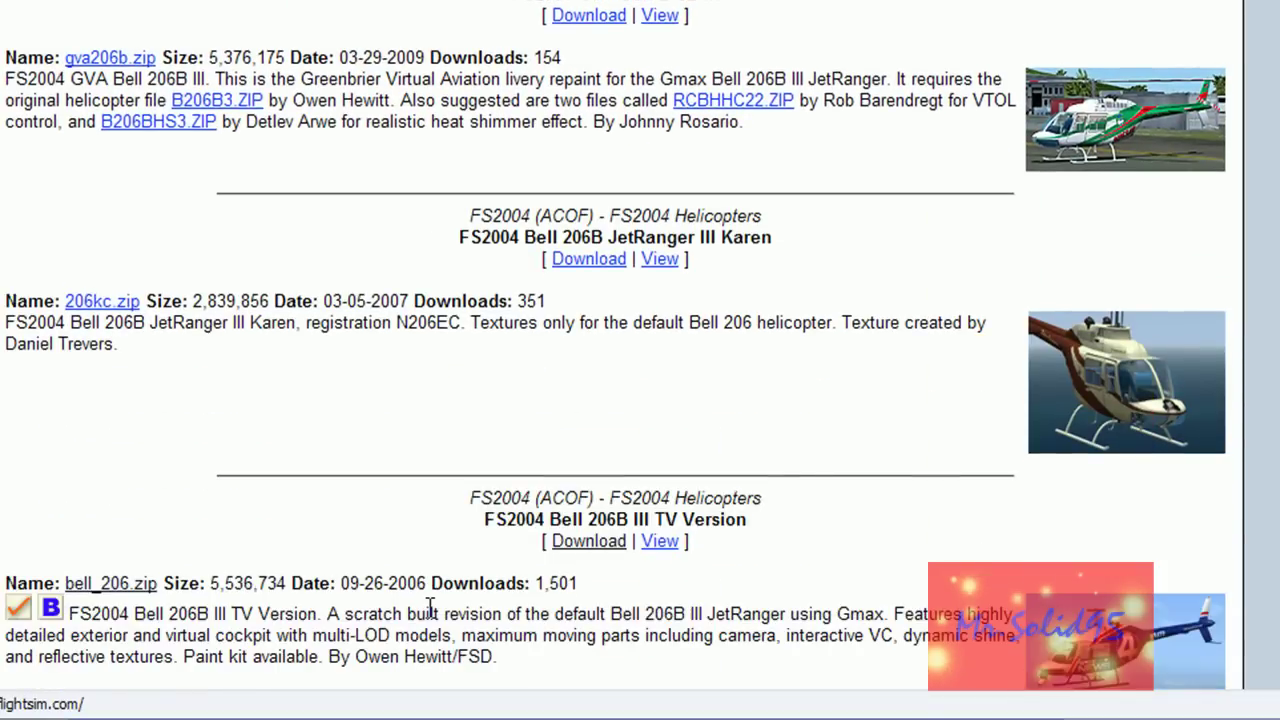
scroll(430, 608, down, 1)
scroll(430, 608, down, 2)
scroll(430, 608, down, 1)
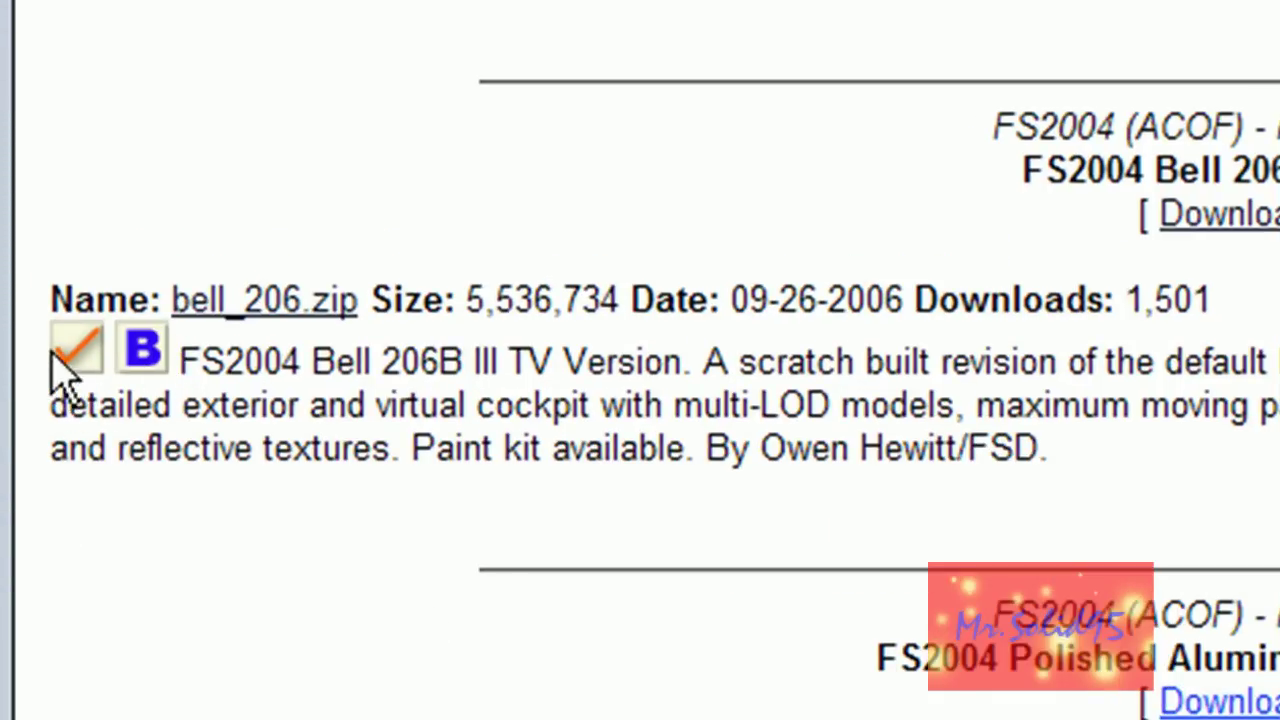
scroll(277, 586, down, 3)
scroll(309, 623, down, 3)
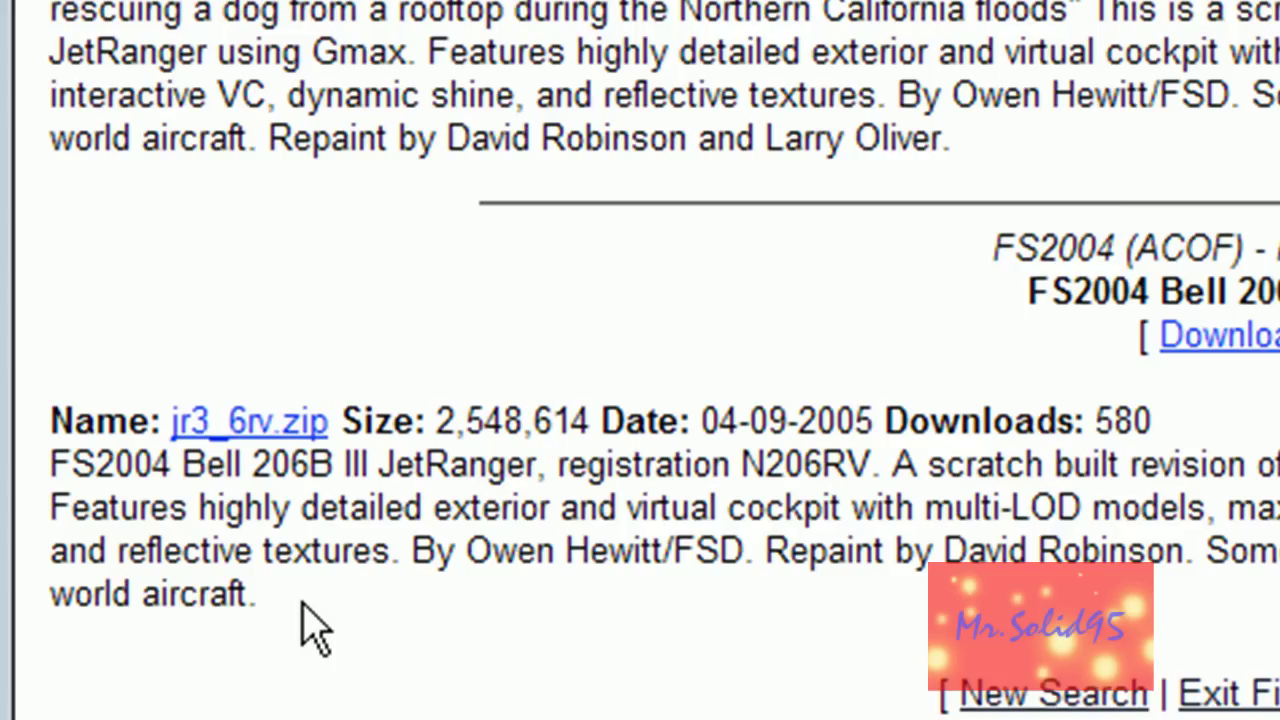
scroll(410, 695, down, 3)
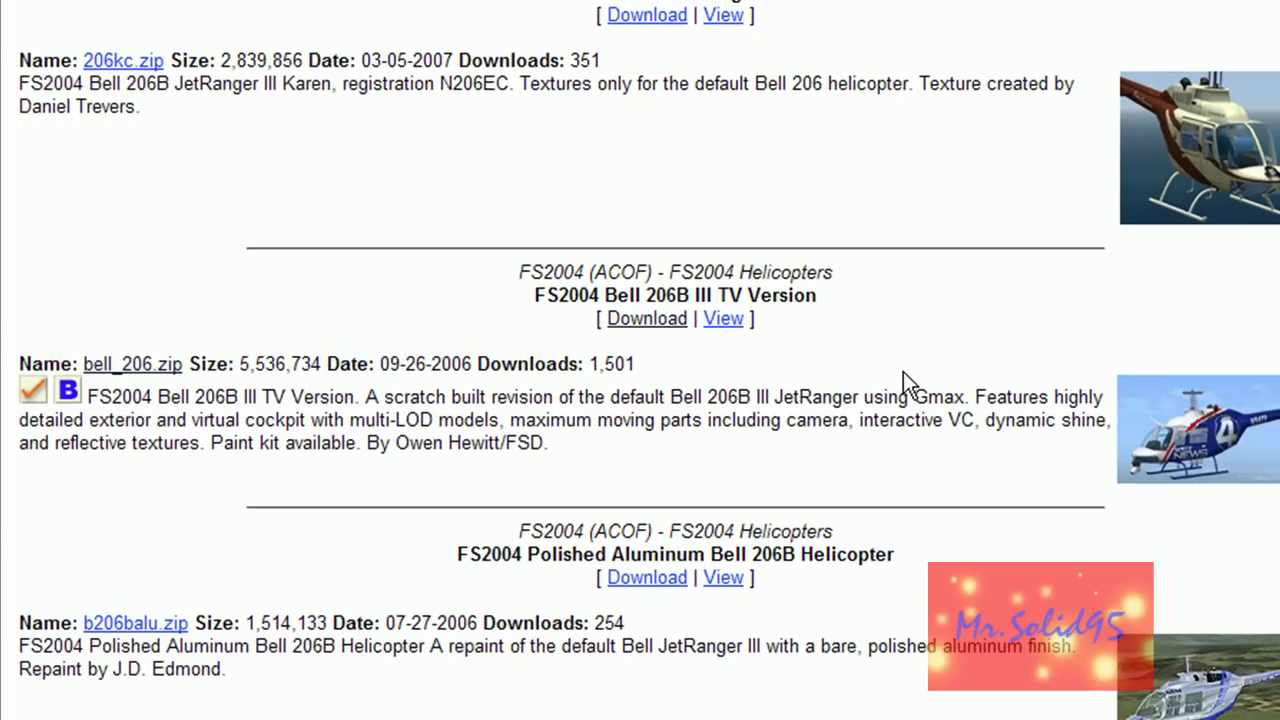
click(666, 321)
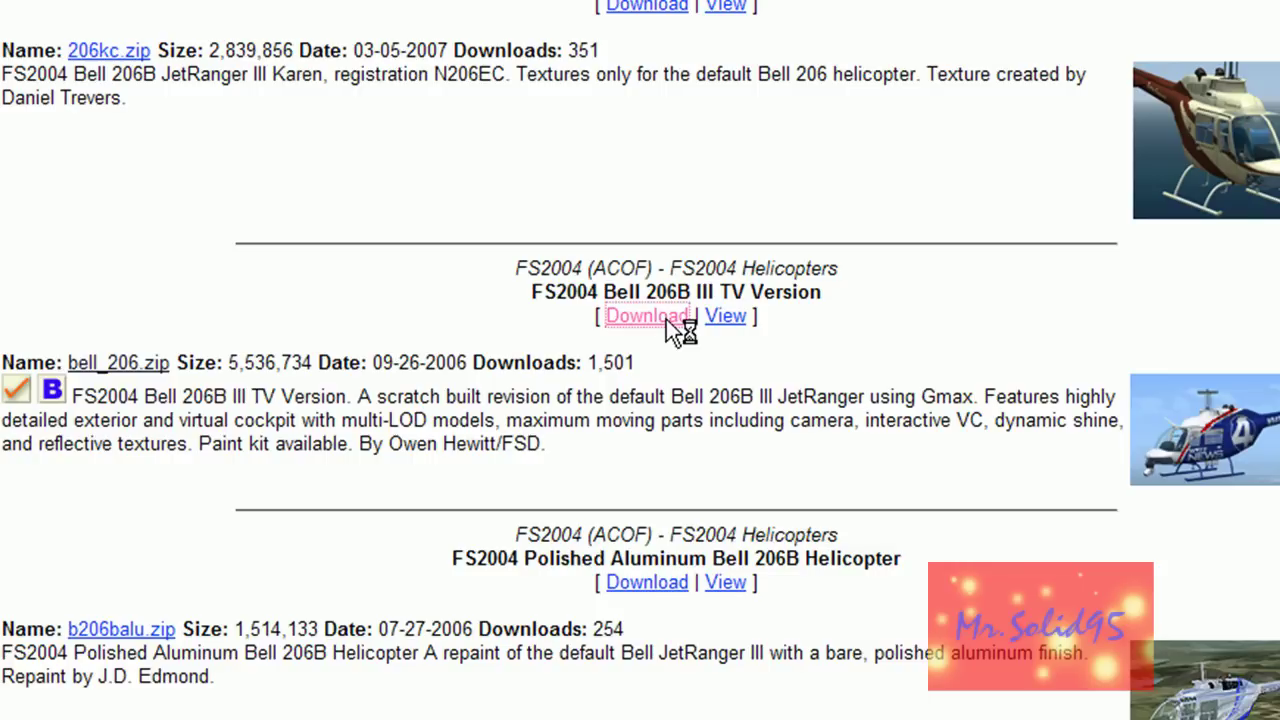
- Accept the copyright notice to start the bell_206.zip download
scroll(530, 537, down, 3)
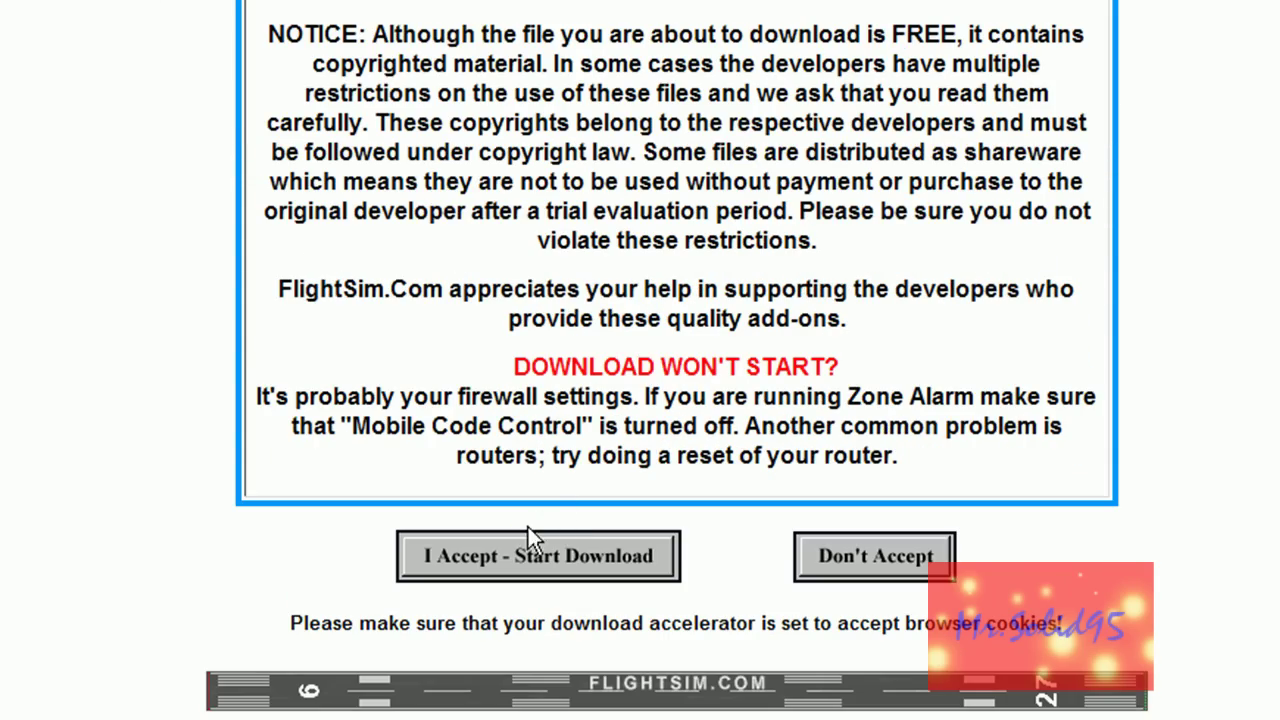
scroll(710, 290, up, 3)
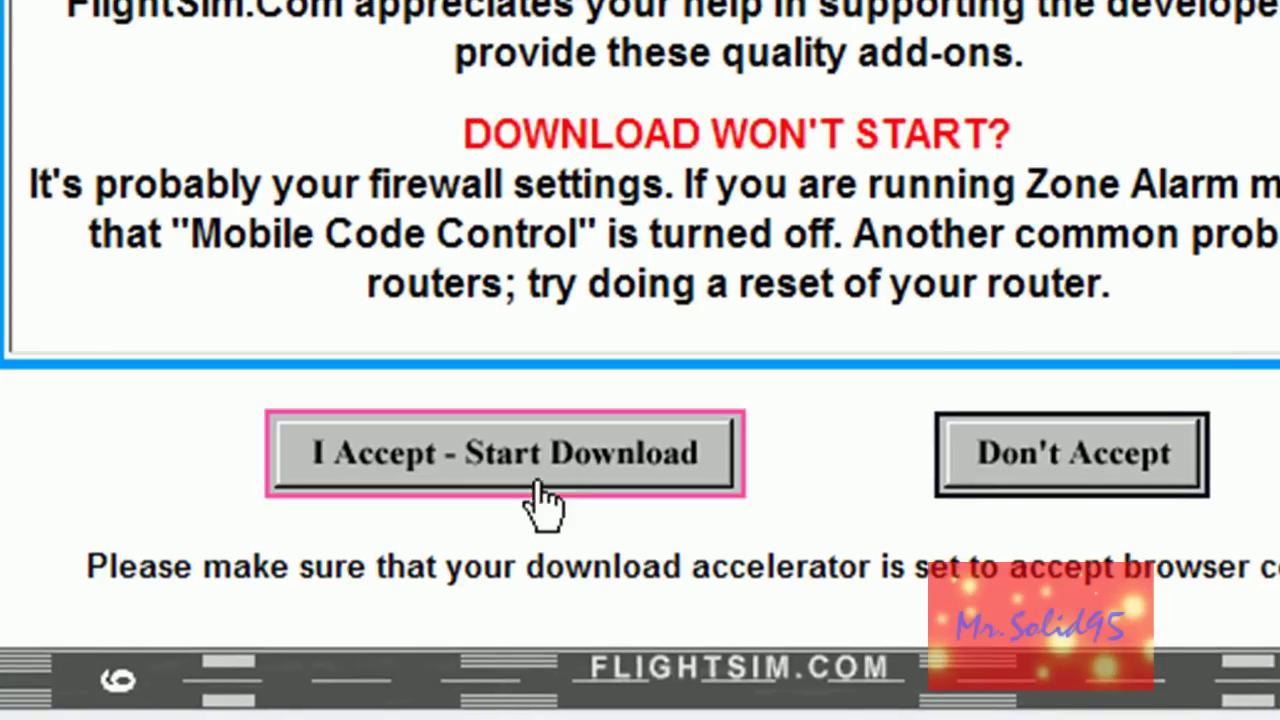
click(572, 468)
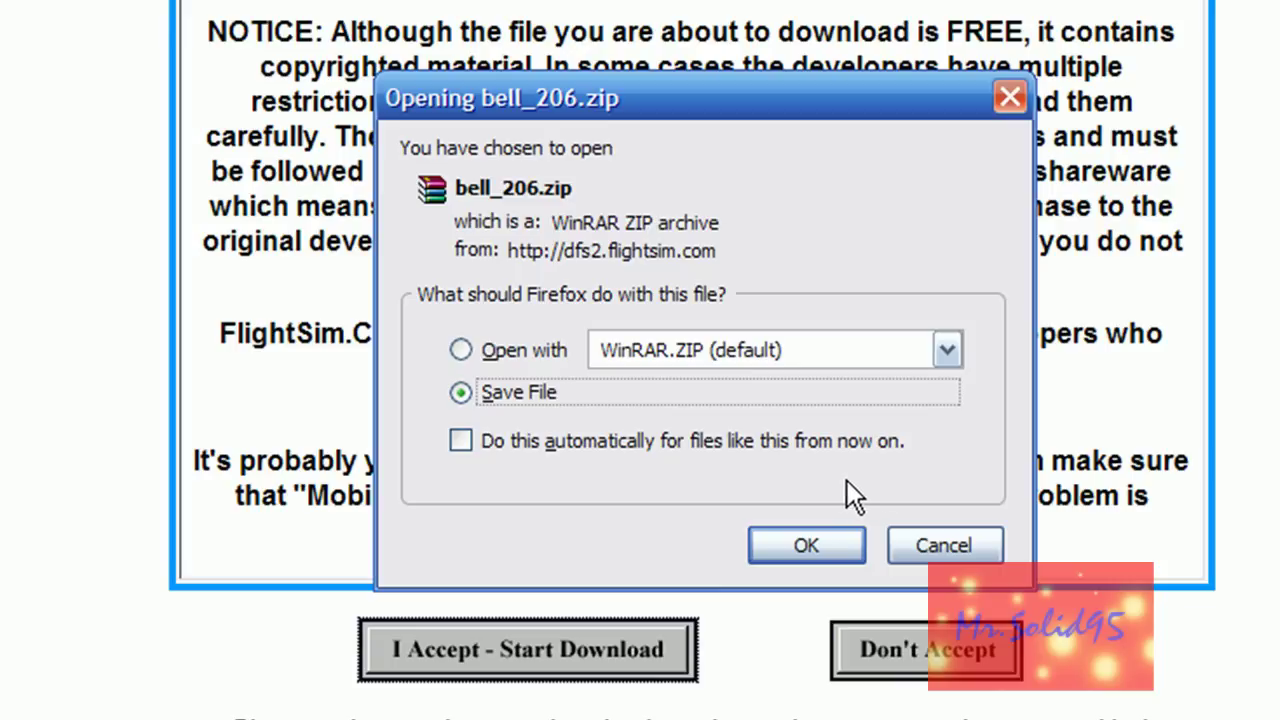
- Save bell_206.zip, then close the Downloads list and Firefox
click(800, 550)
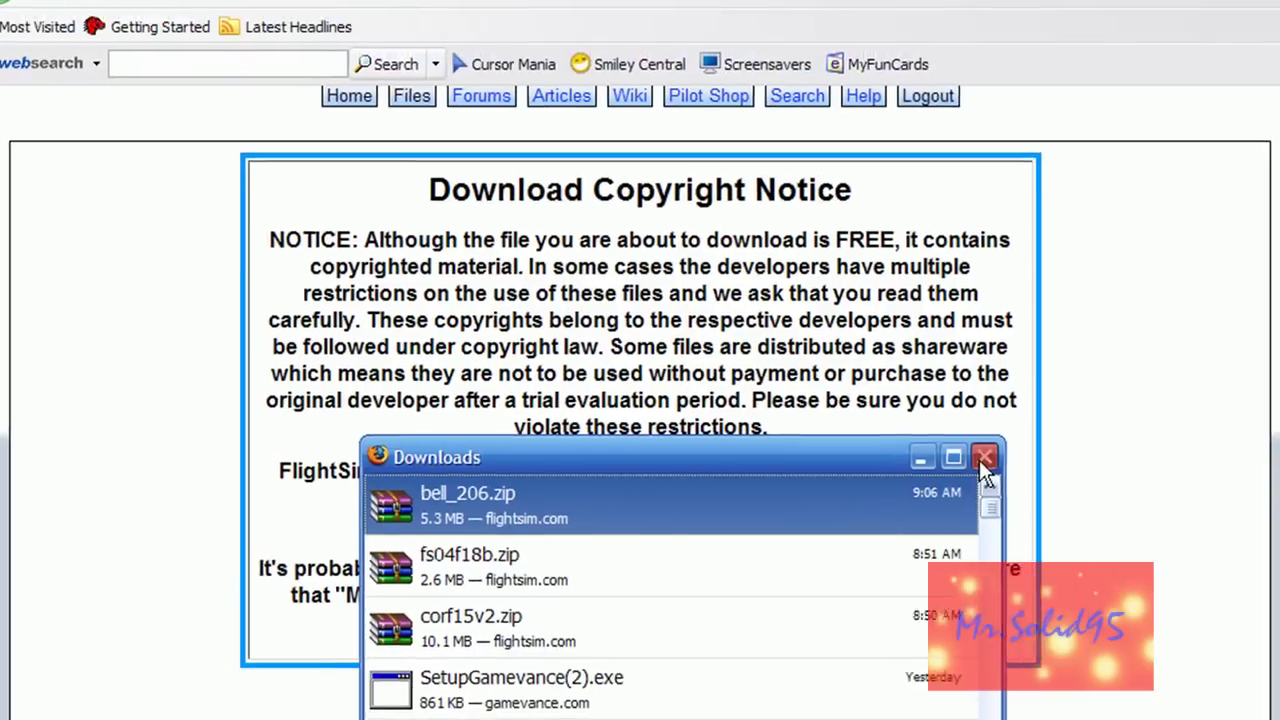
click(979, 460)
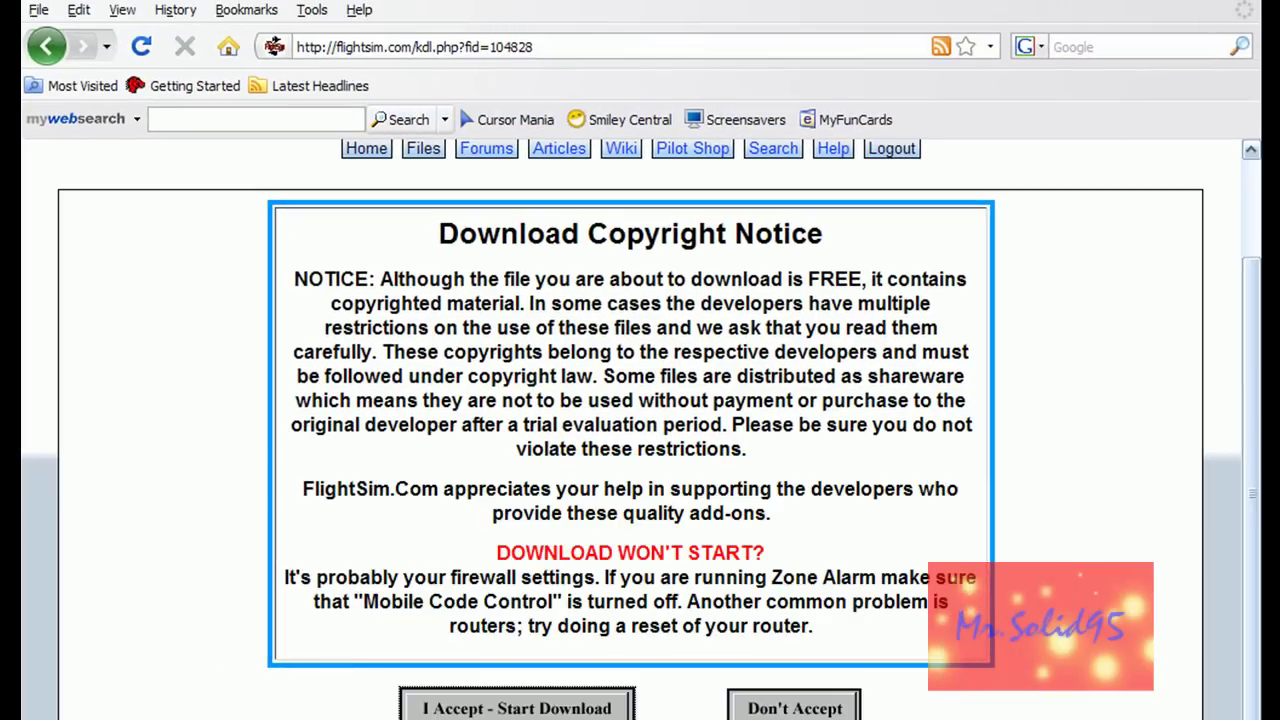
click(1192, 5)
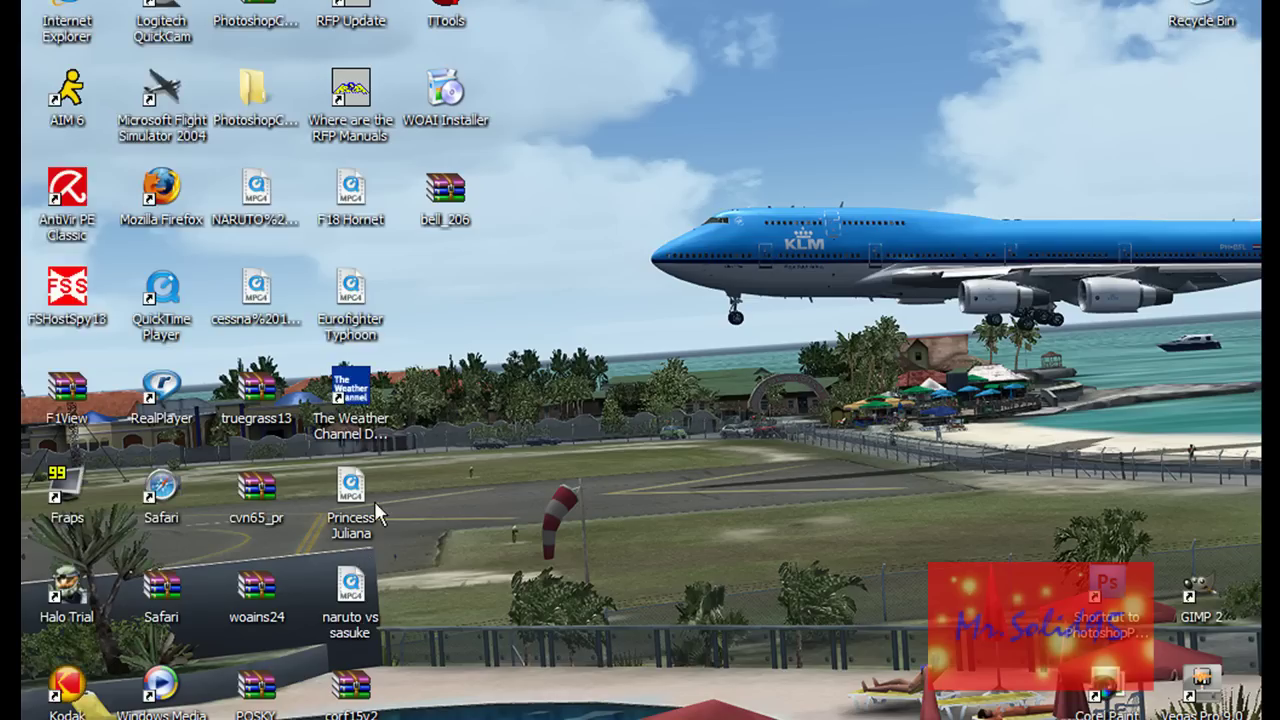
- Open bell_206.zip in WinRAR, dismiss the license reminder, and enter Bell_206B_III_TV
click(446, 206)
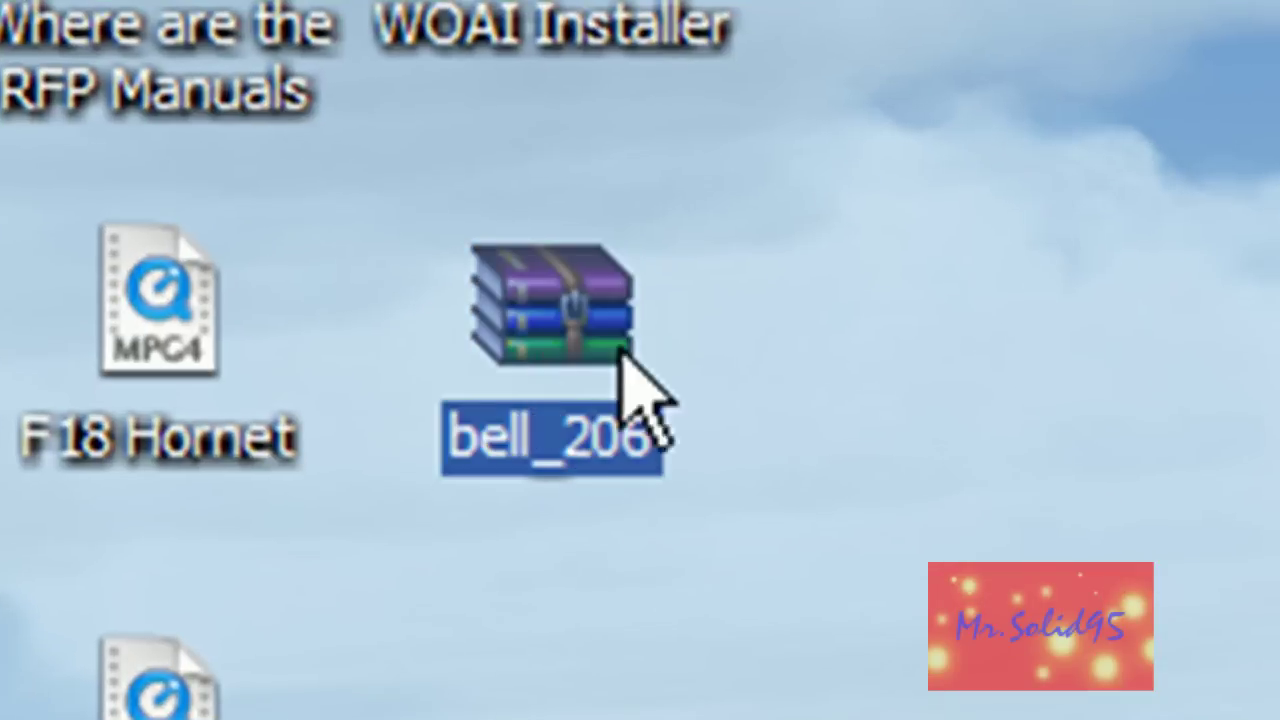
double_click(571, 335)
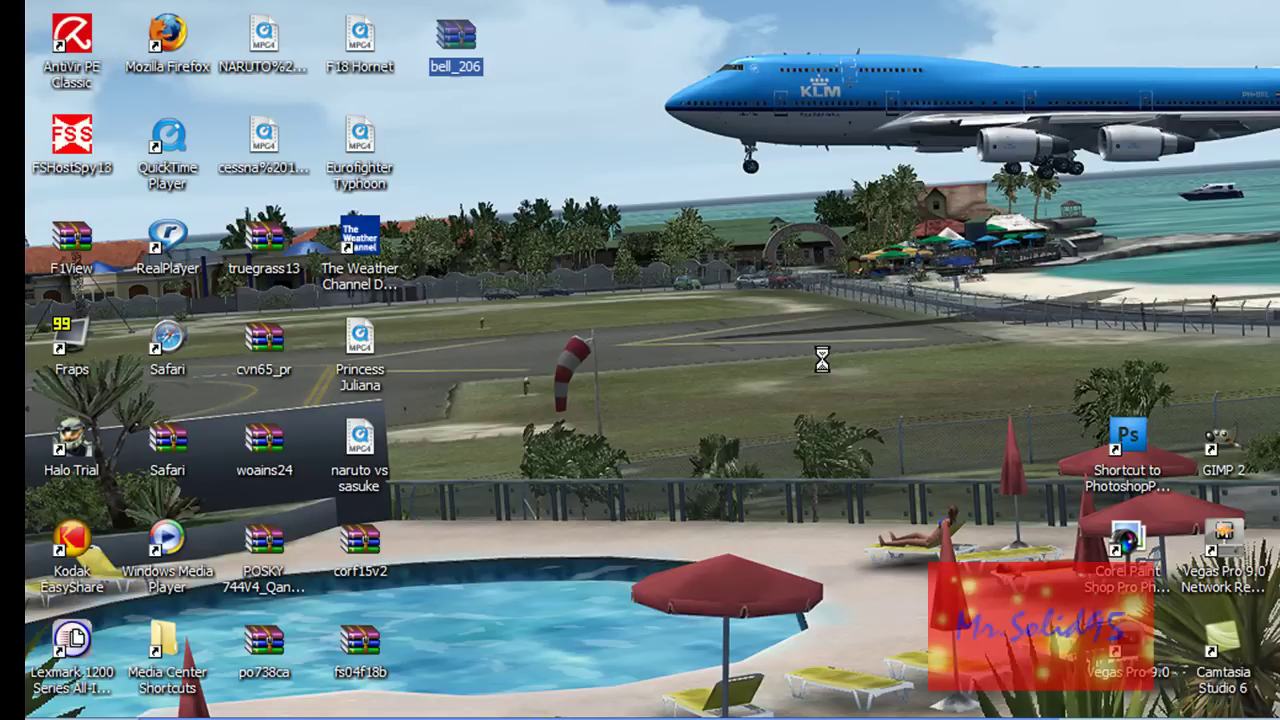
click(822, 360)
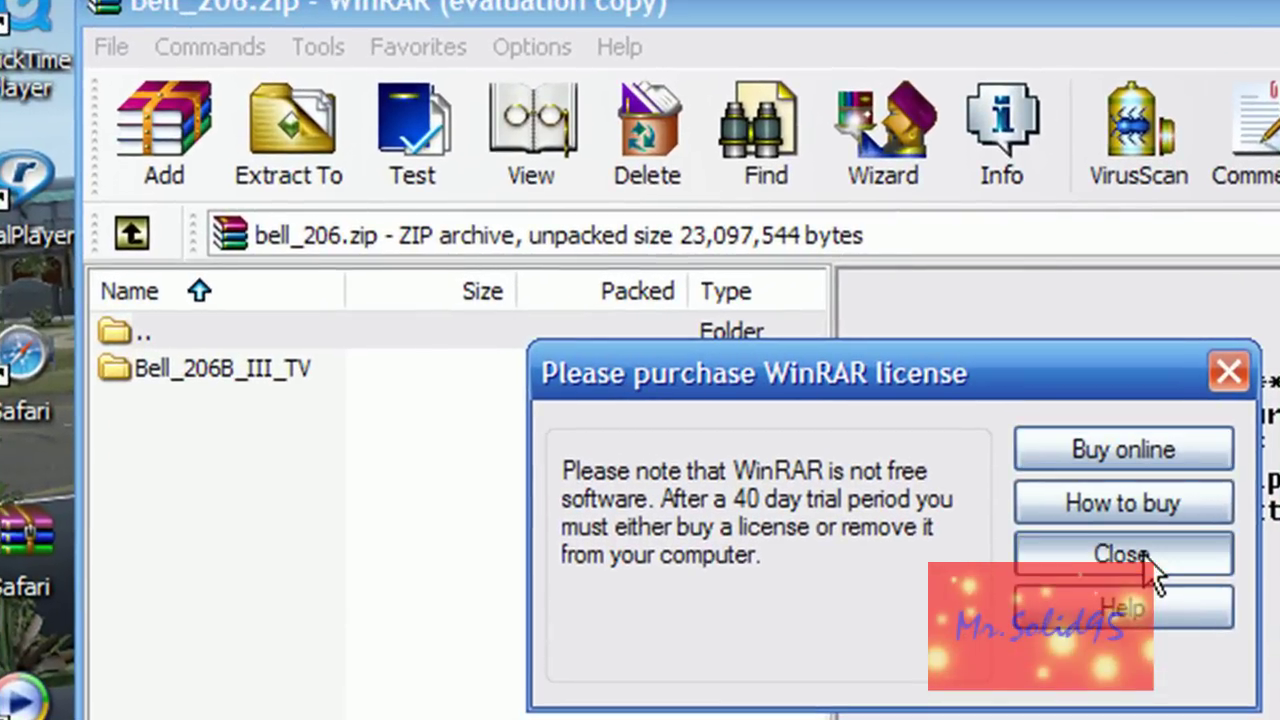
click(1148, 560)
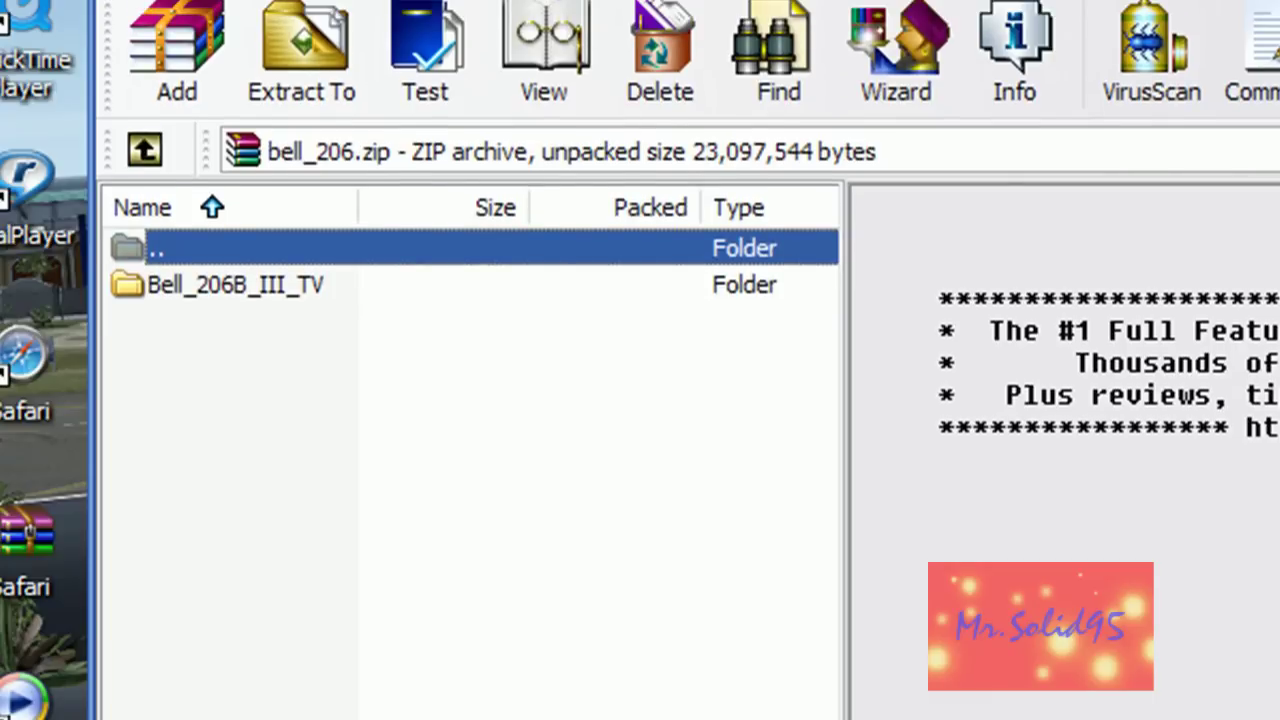
click(234, 286)
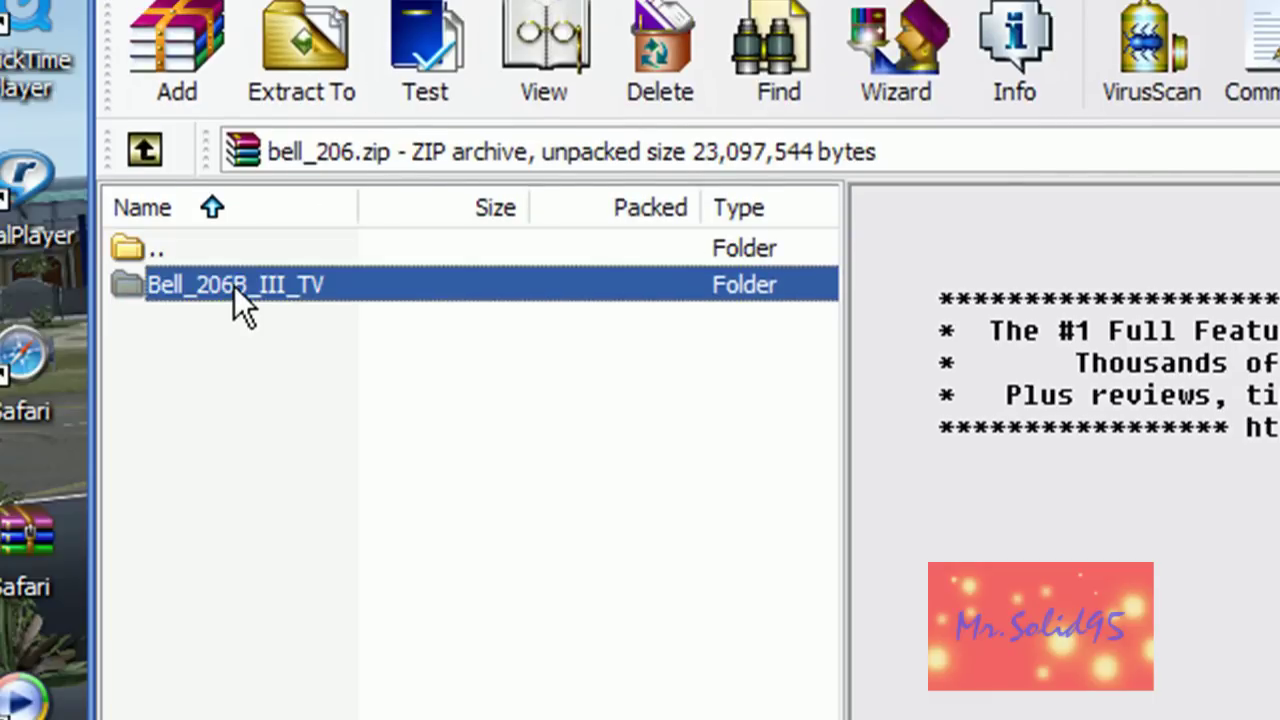
double_click(234, 286)
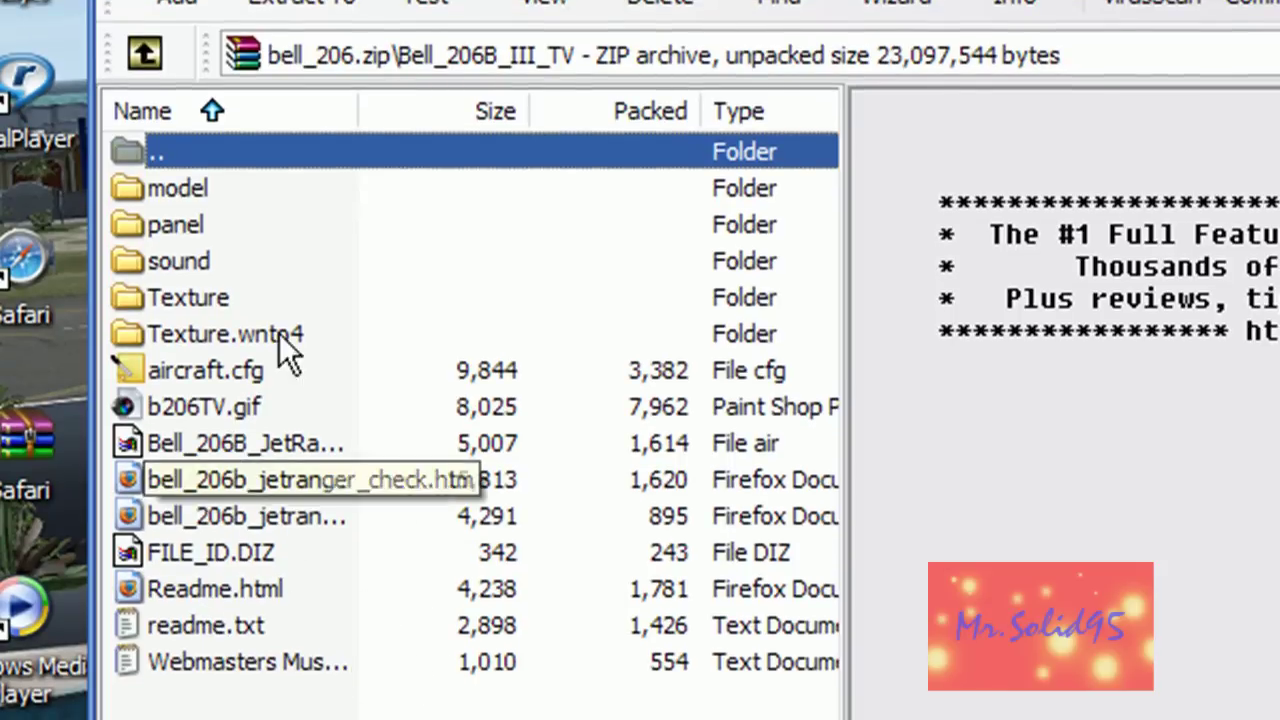
- Preview readme.txt, then return to the archive's top level
click(232, 631)
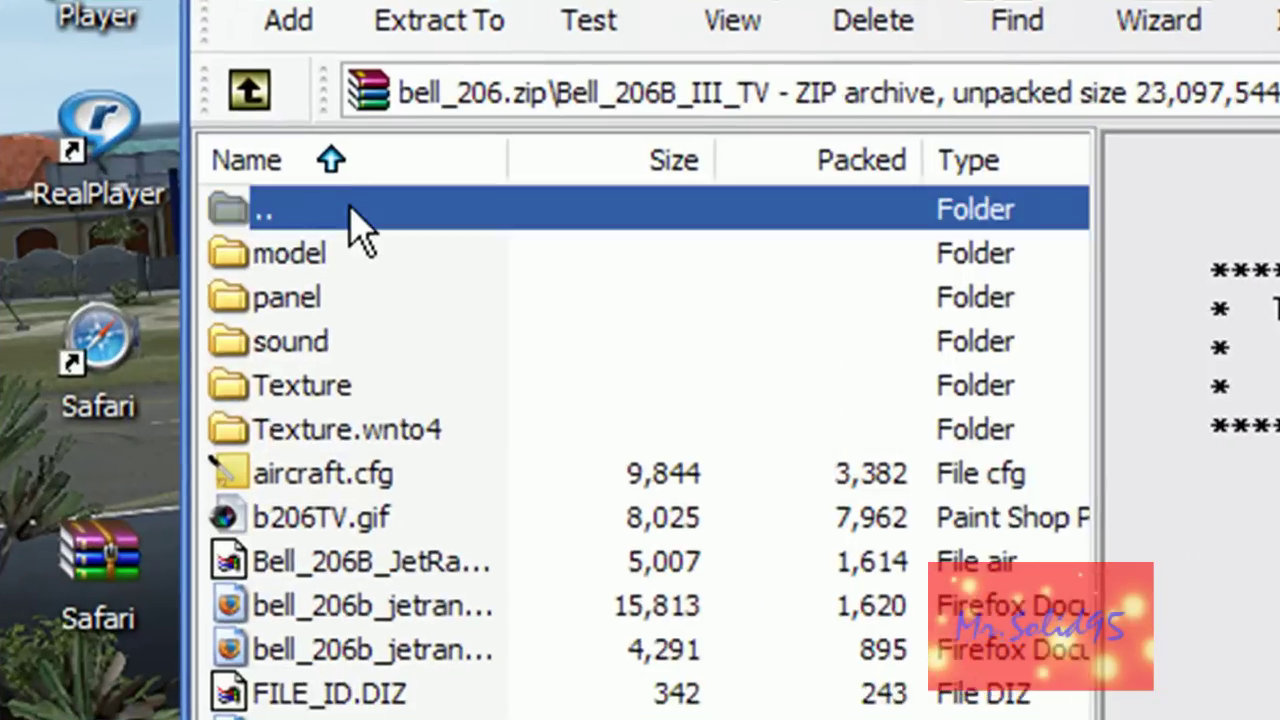
double_click(352, 330)
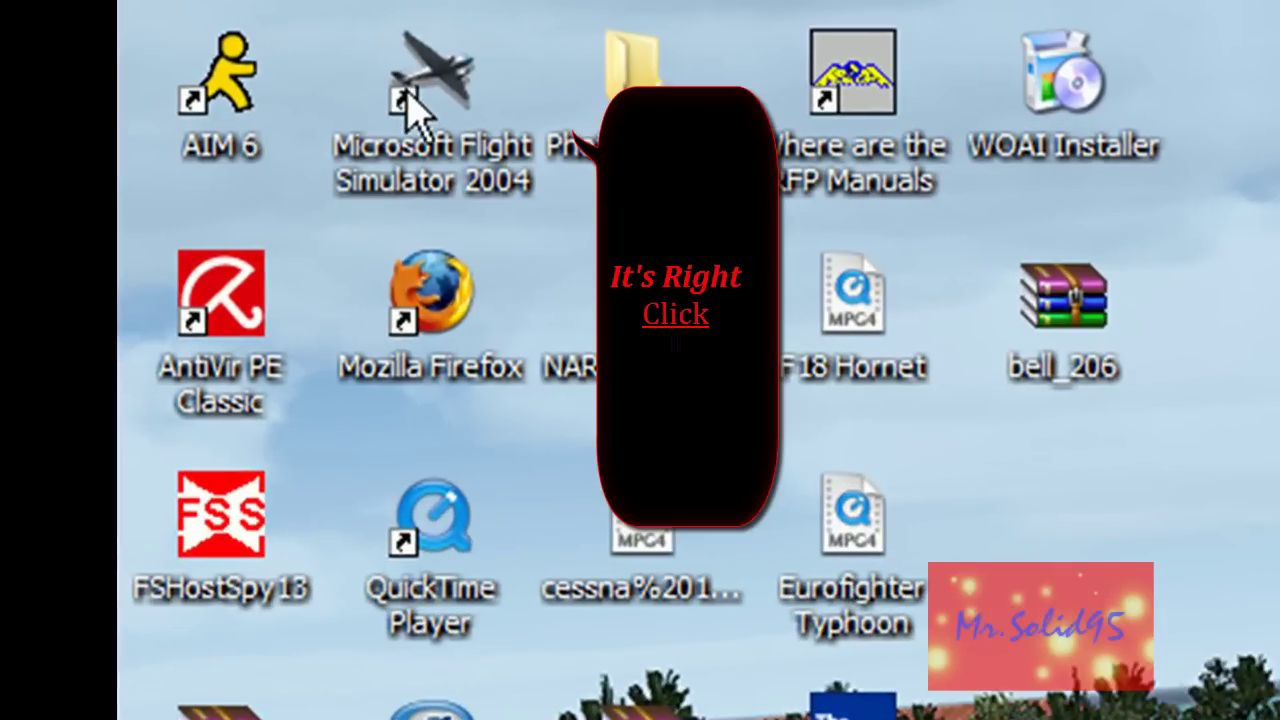
- Find the Flight Simulator 9 install folder through the FS2004 shortcut's Properties Find Target
double_click(407, 95)
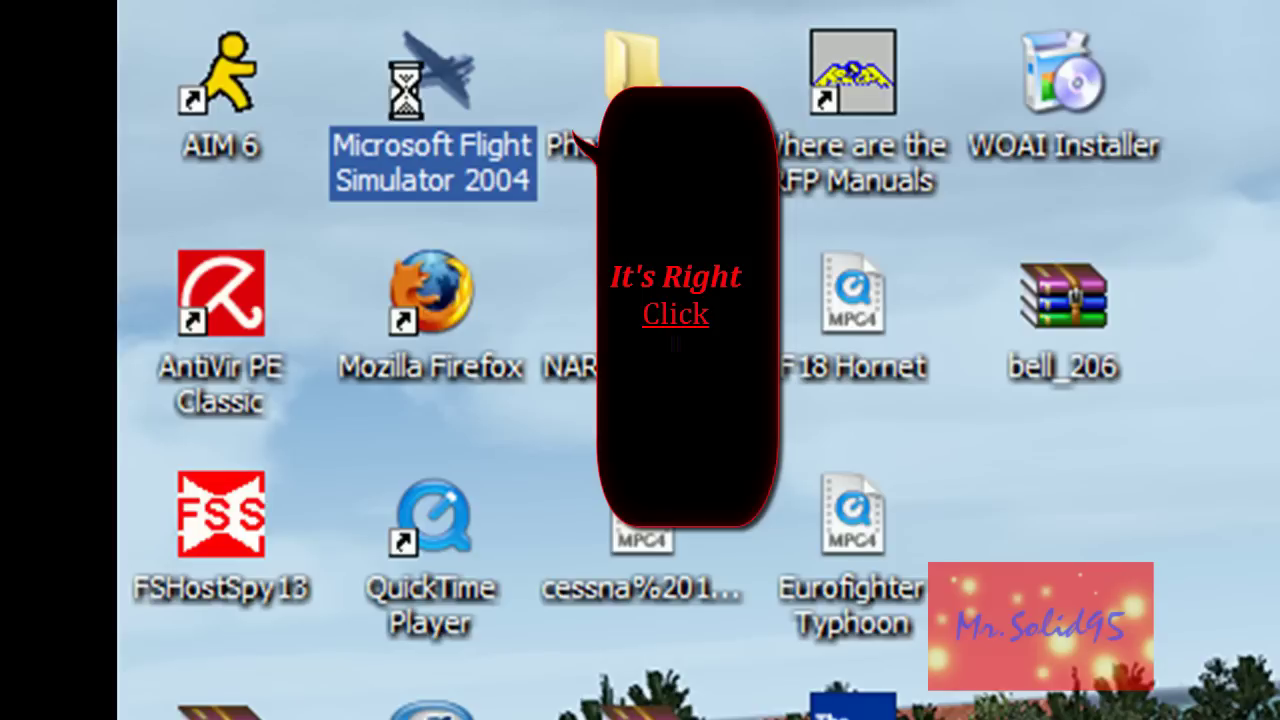
right_click(451, 133)
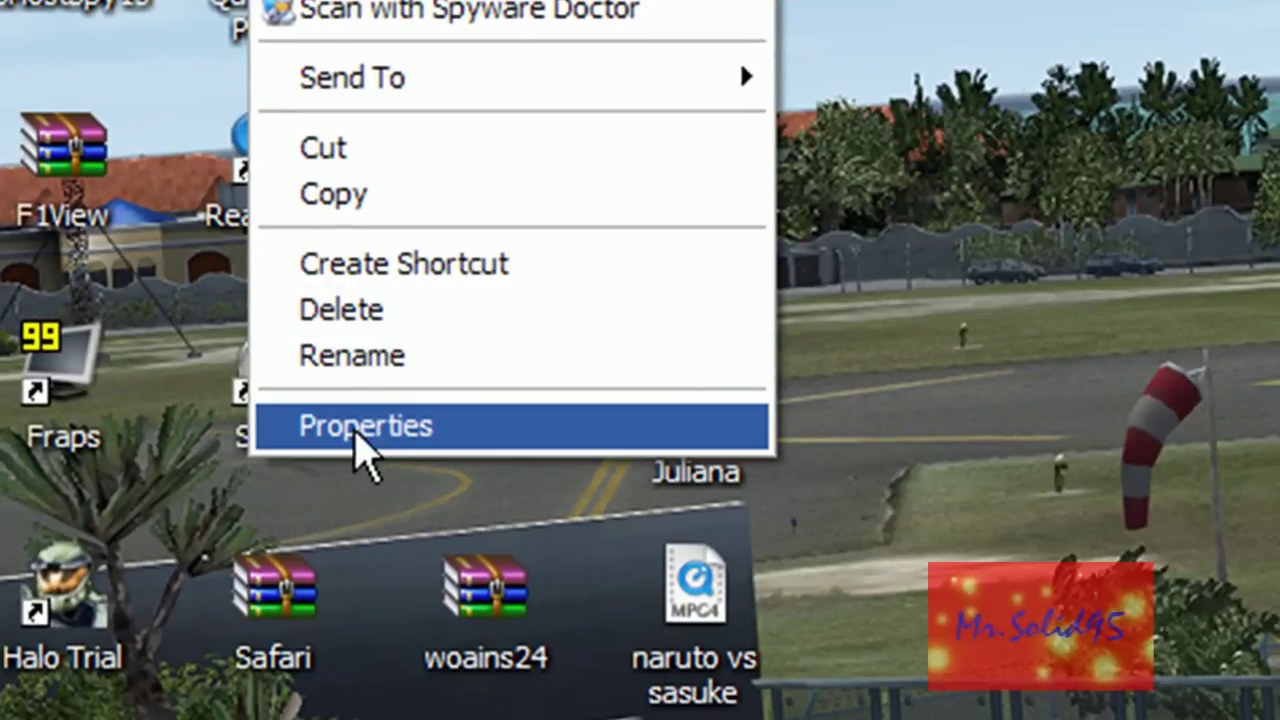
click(356, 428)
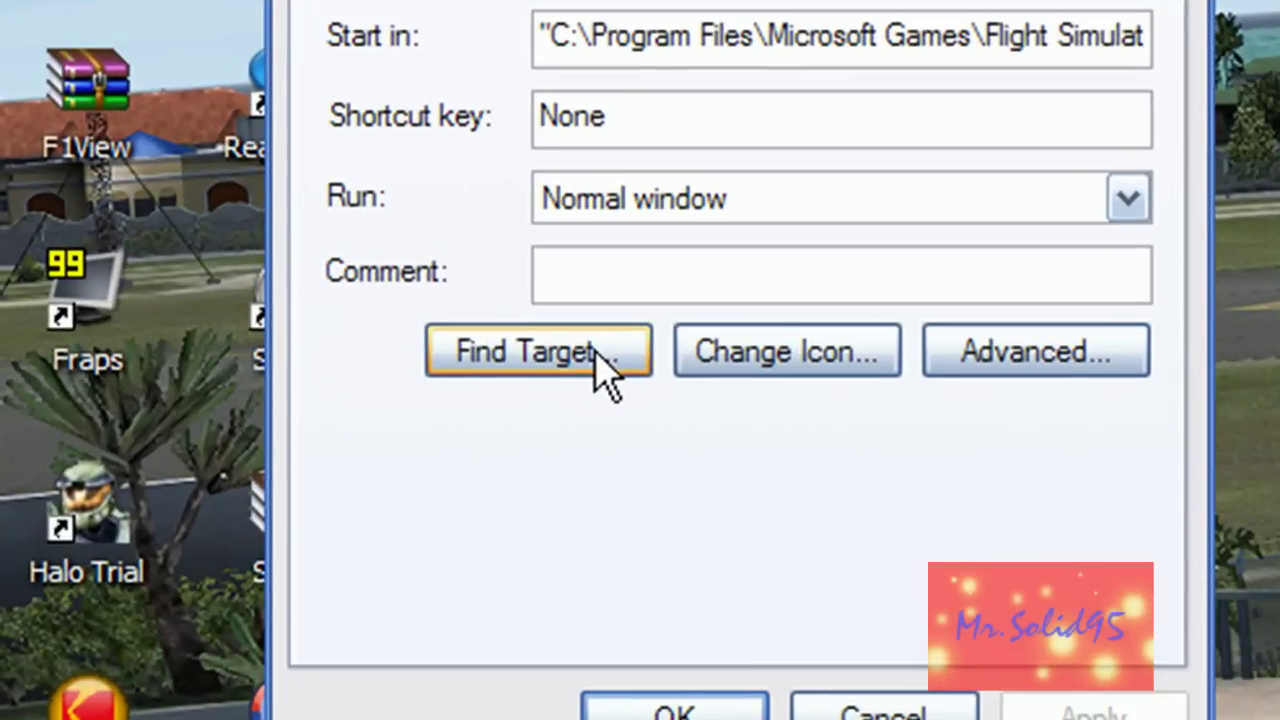
click(598, 354)
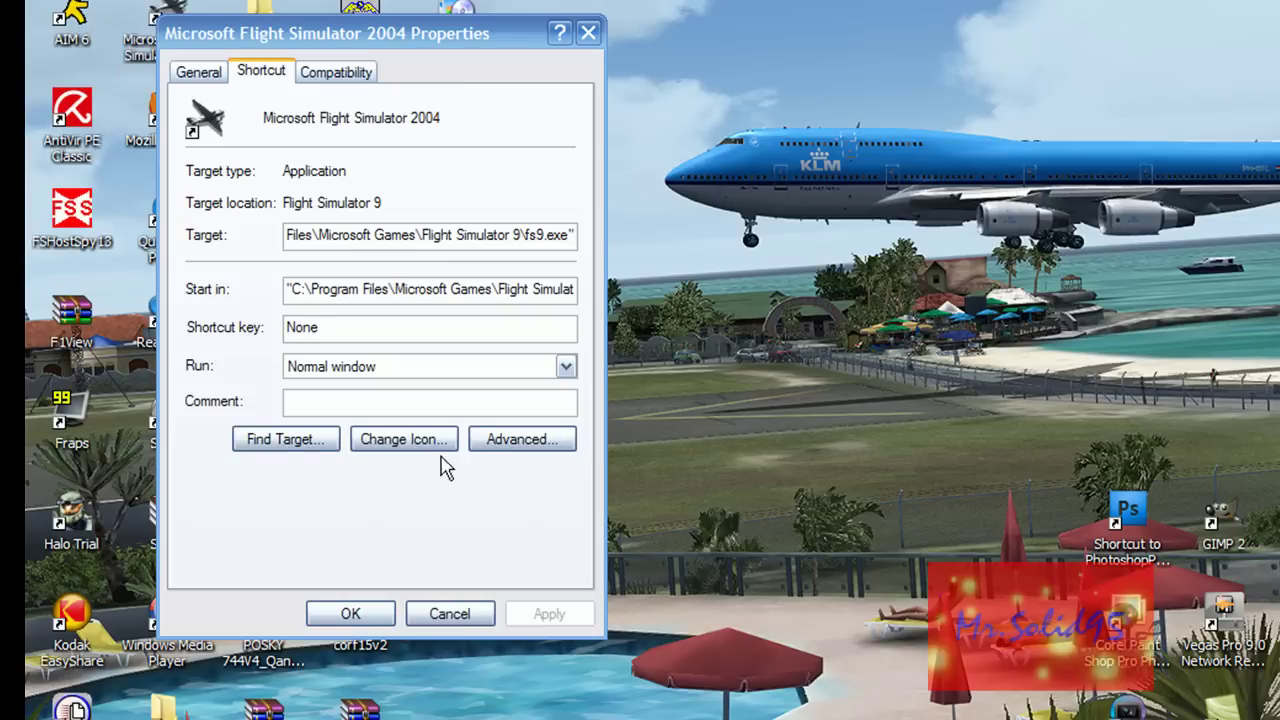
click(330, 440)
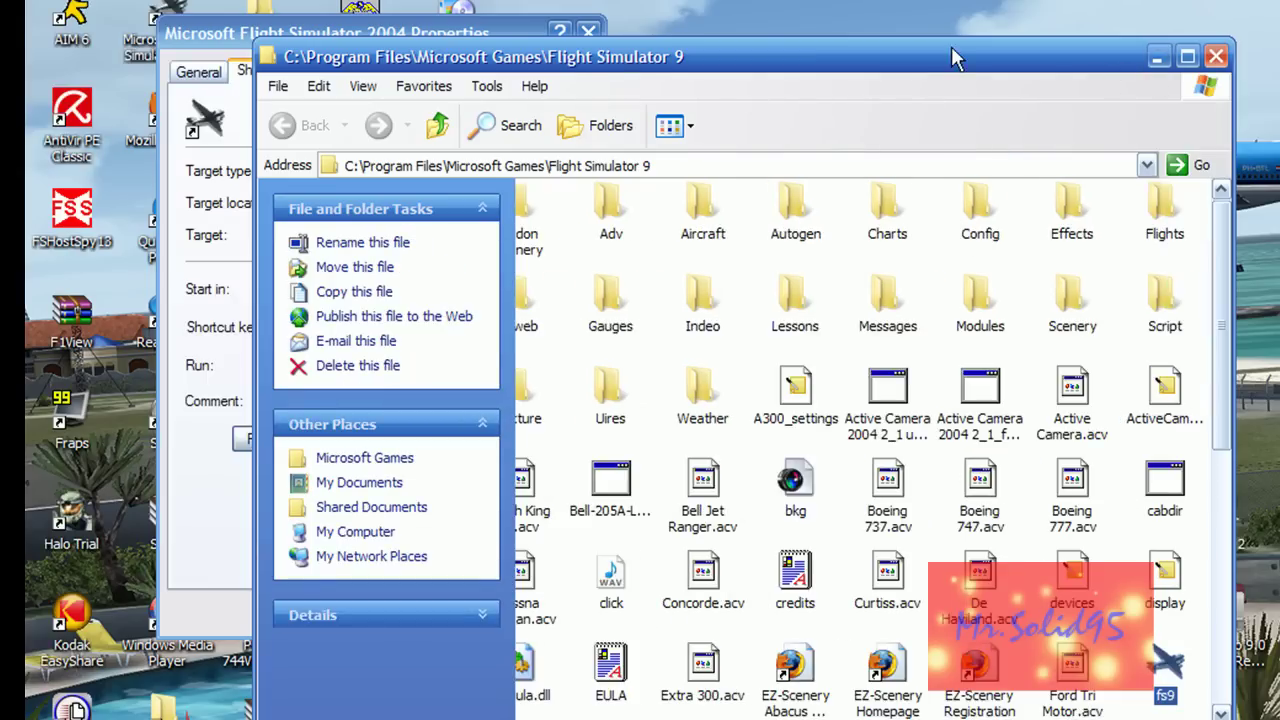
- Close the shortcut properties, maximize the Flight Simulator 9 folder, and select Aircraft
drag(505, 30, 517, 1)
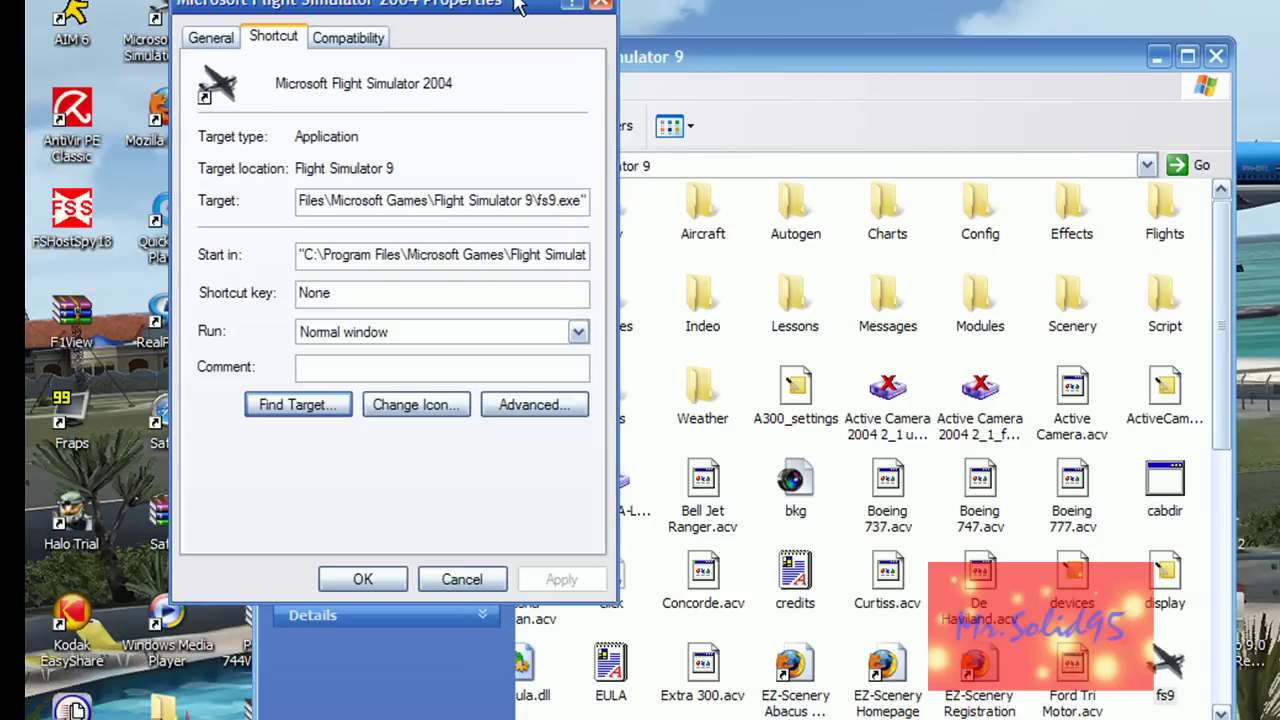
click(600, 6)
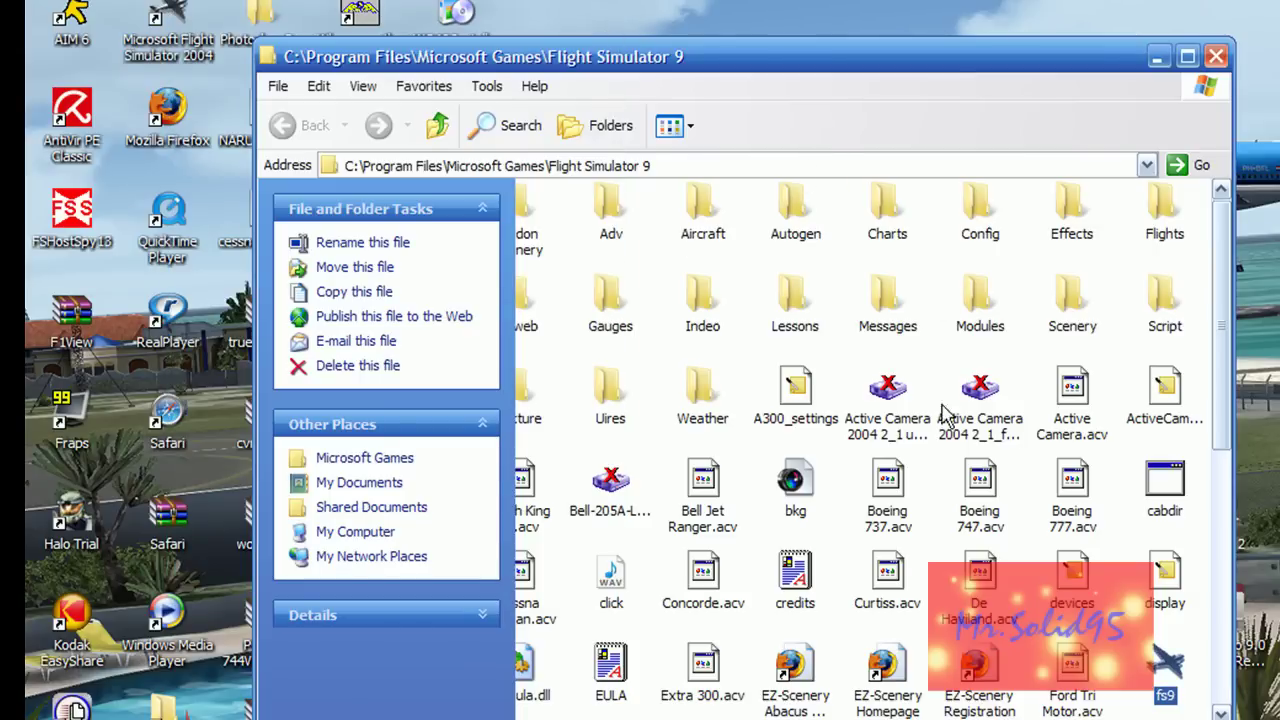
click(1187, 56)
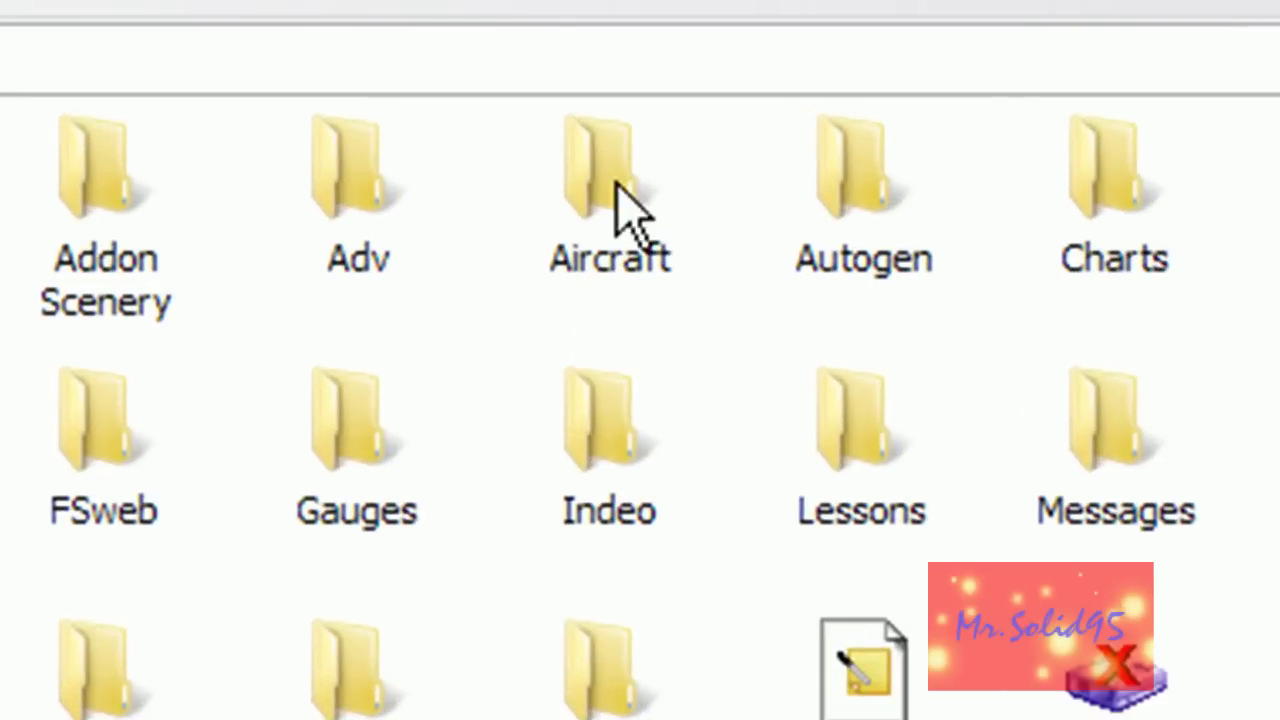
click(701, 53)
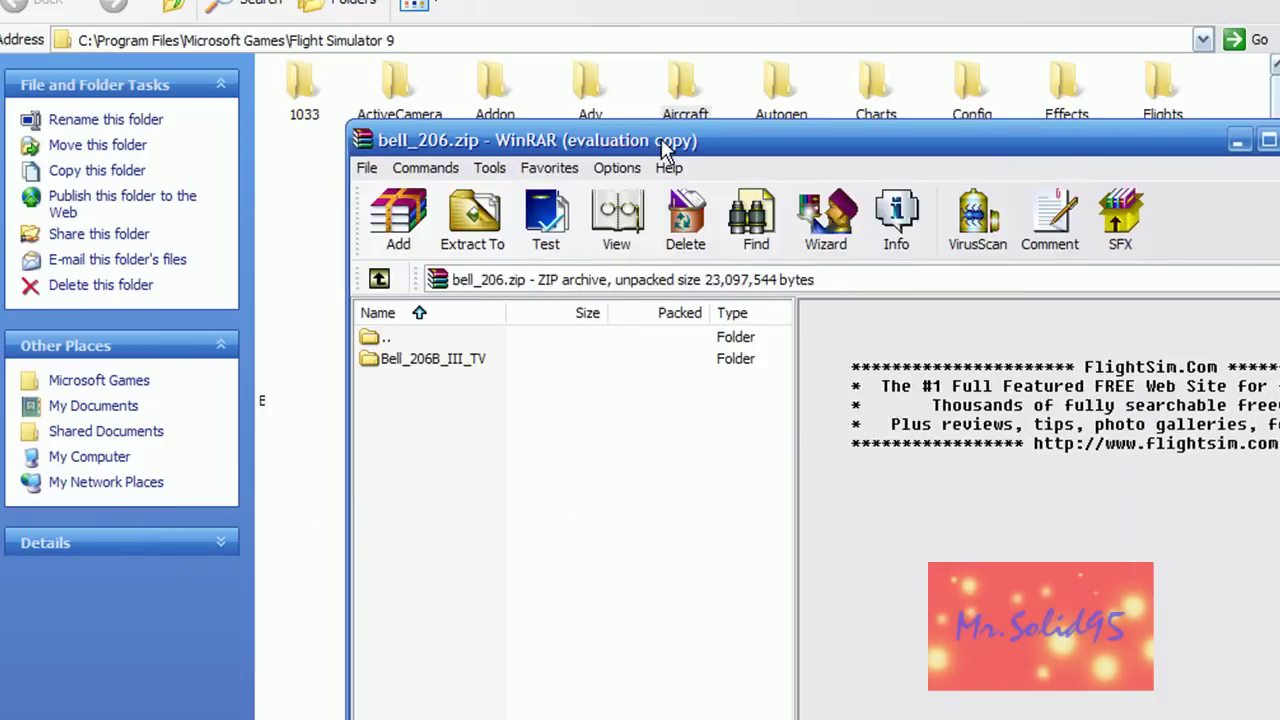
- Drag Bell_206B_III_TV from WinRAR into the Aircraft folder, then open Aircraft to verify
drag(661, 140, 575, 225)
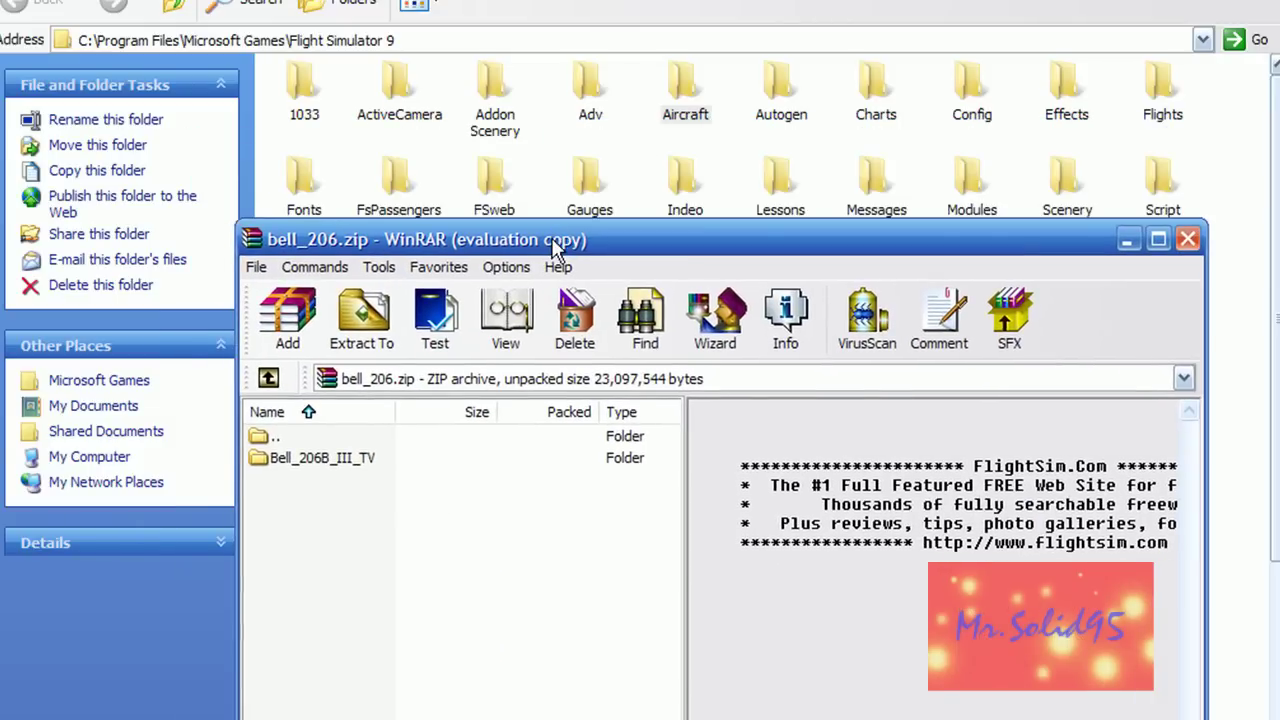
click(313, 445)
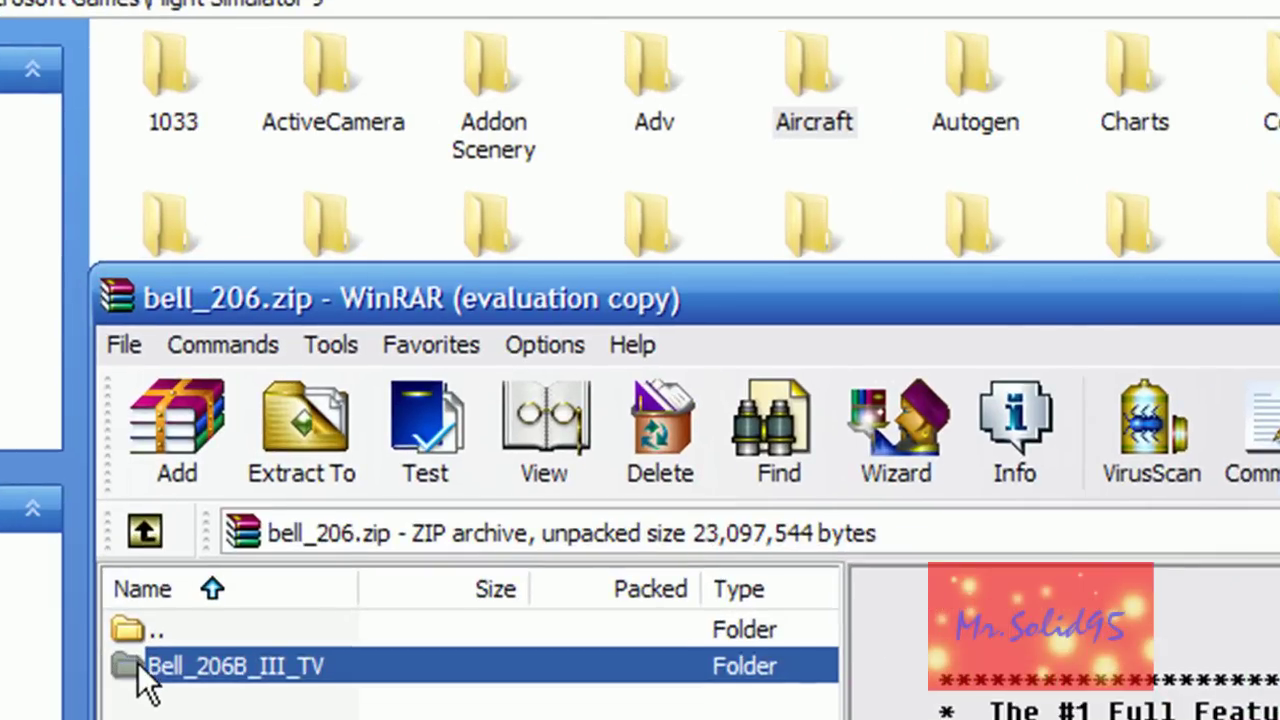
drag(200, 663, 812, 73)
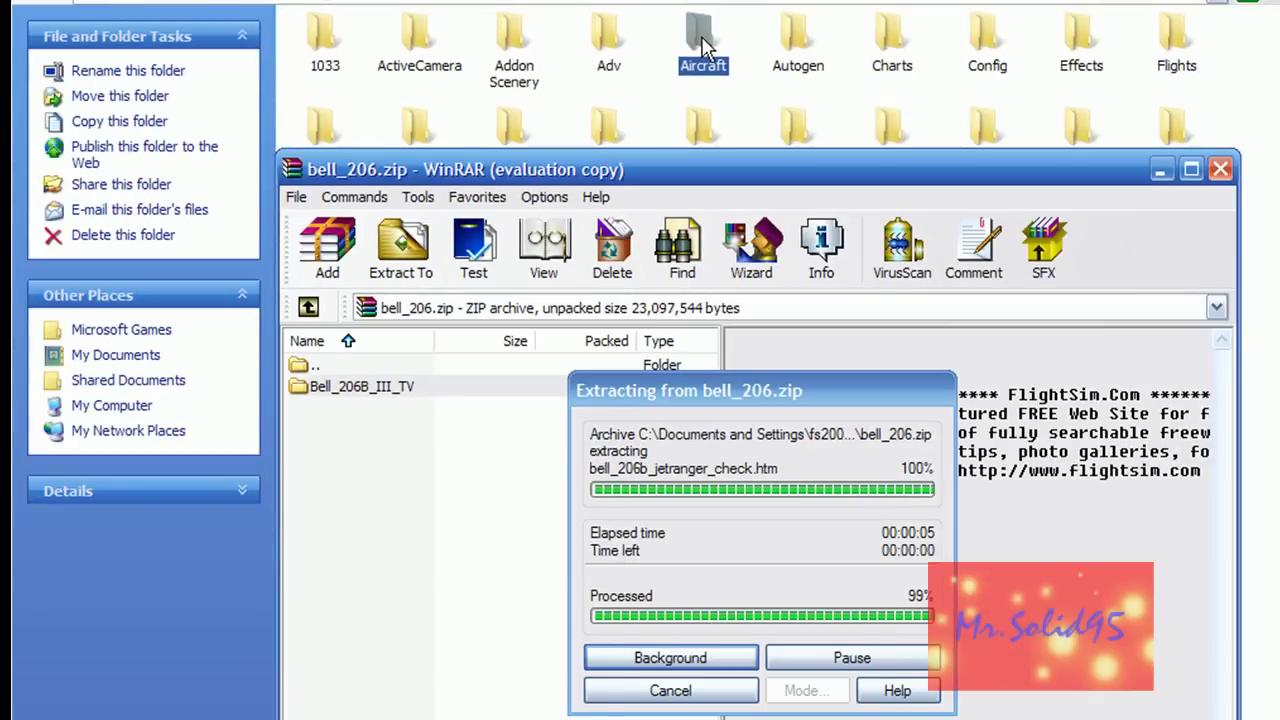
key(Escape)
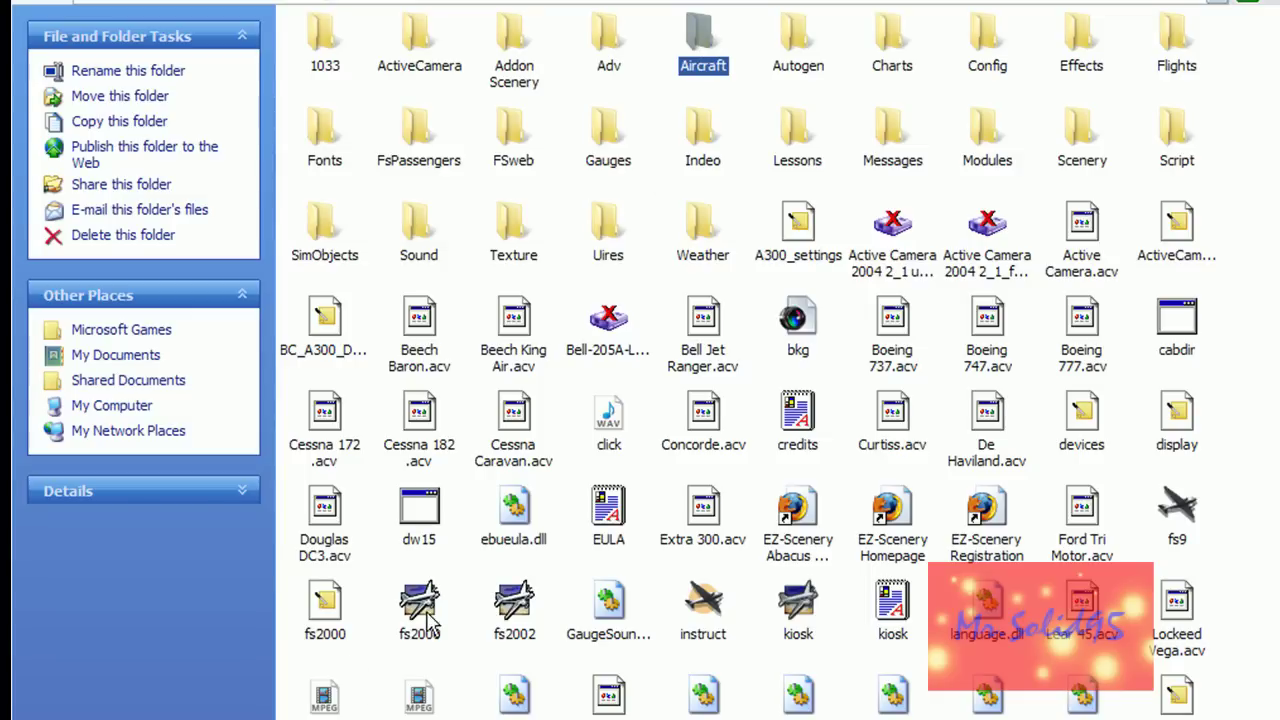
double_click(697, 40)
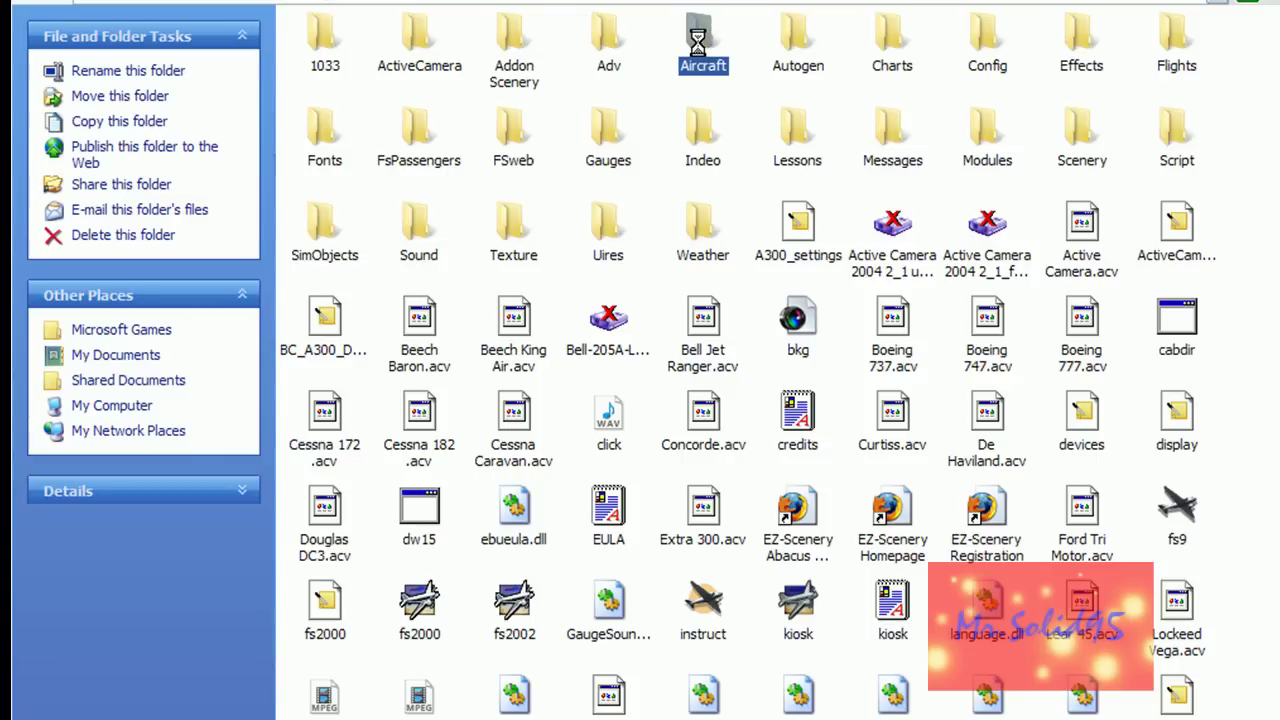